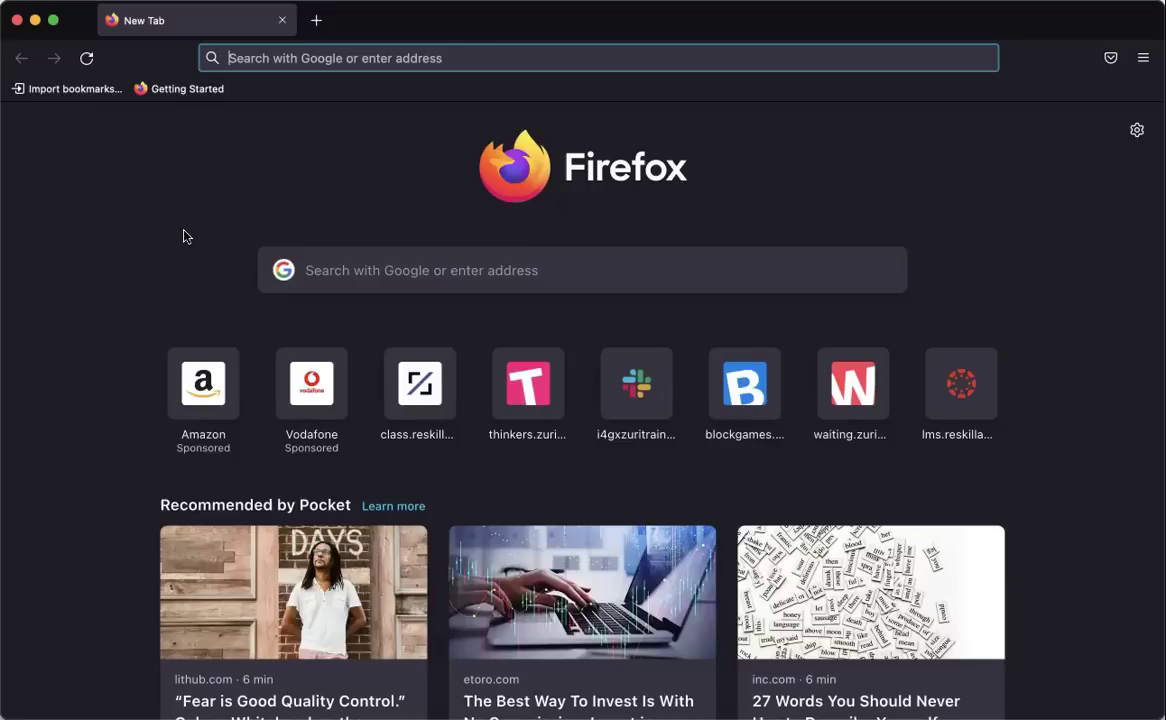
# Go to waiting.zuriboard.com in Firefox and open the REGISTER account form.
pyautogui.click(234, 58)
pyautogui.write('waiting.zuribpar')
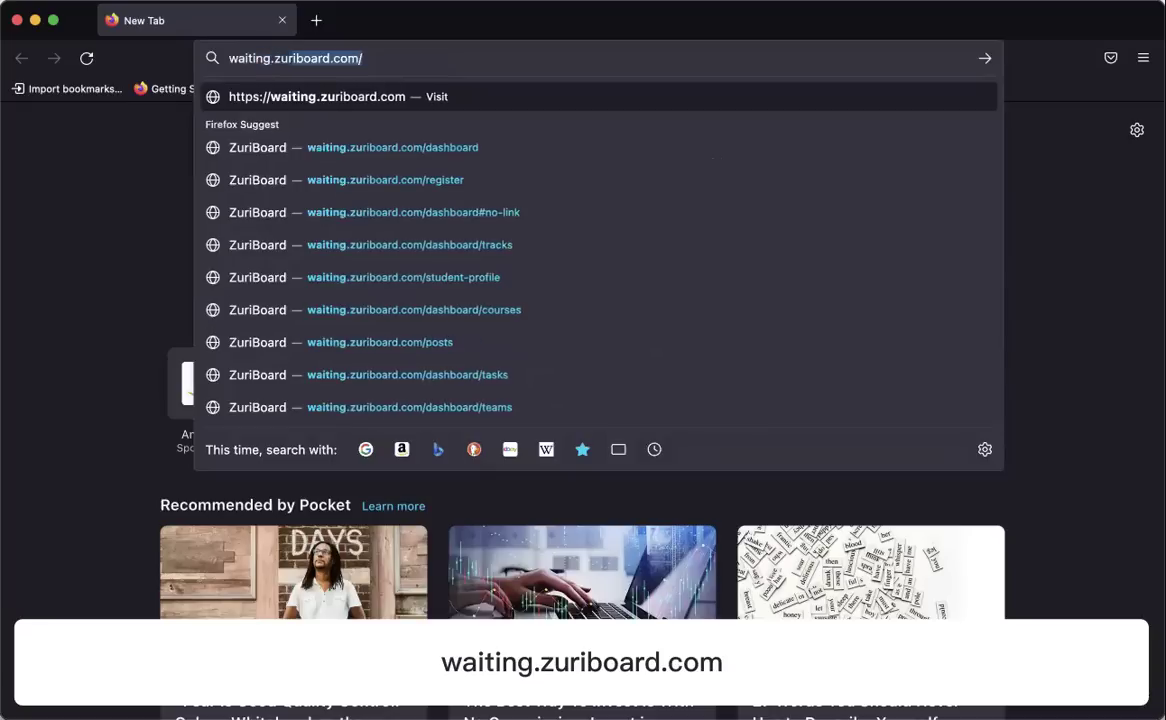
pyautogui.press('BackSpace')
pyautogui.press('BackSpace')
pyautogui.press('BackSpace')
pyautogui.write('oar.')
pyautogui.press('BackSpace')
pyautogui.write('d.com/')
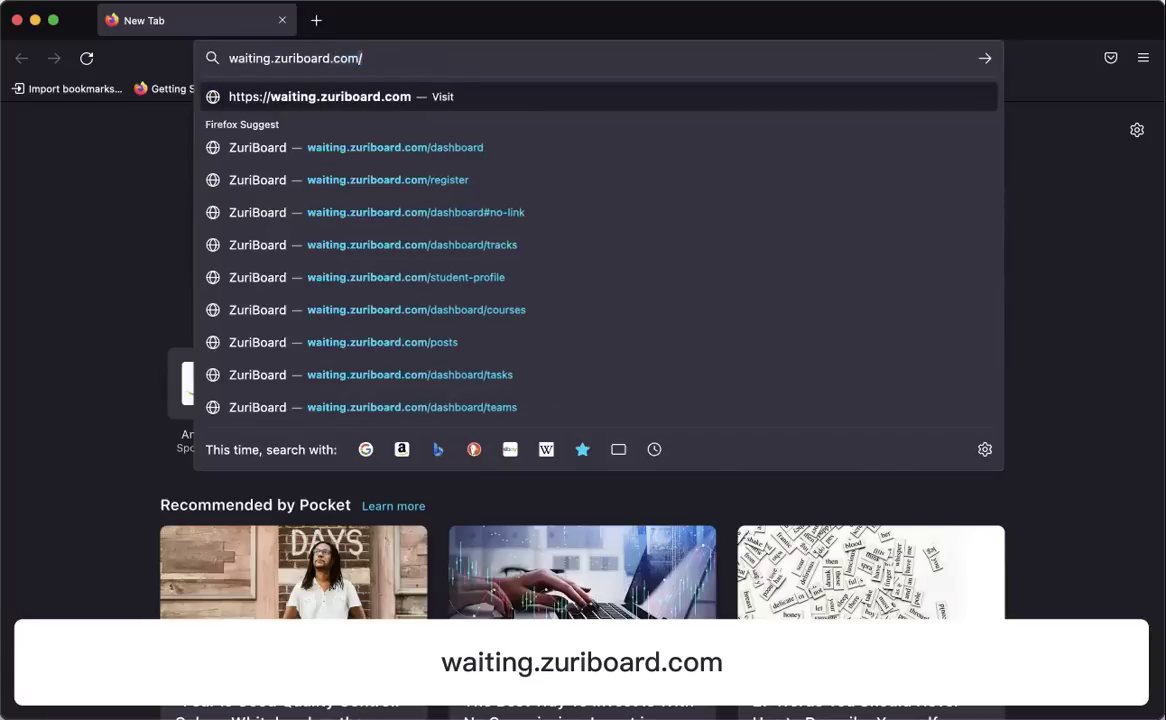
pyautogui.press('Return')
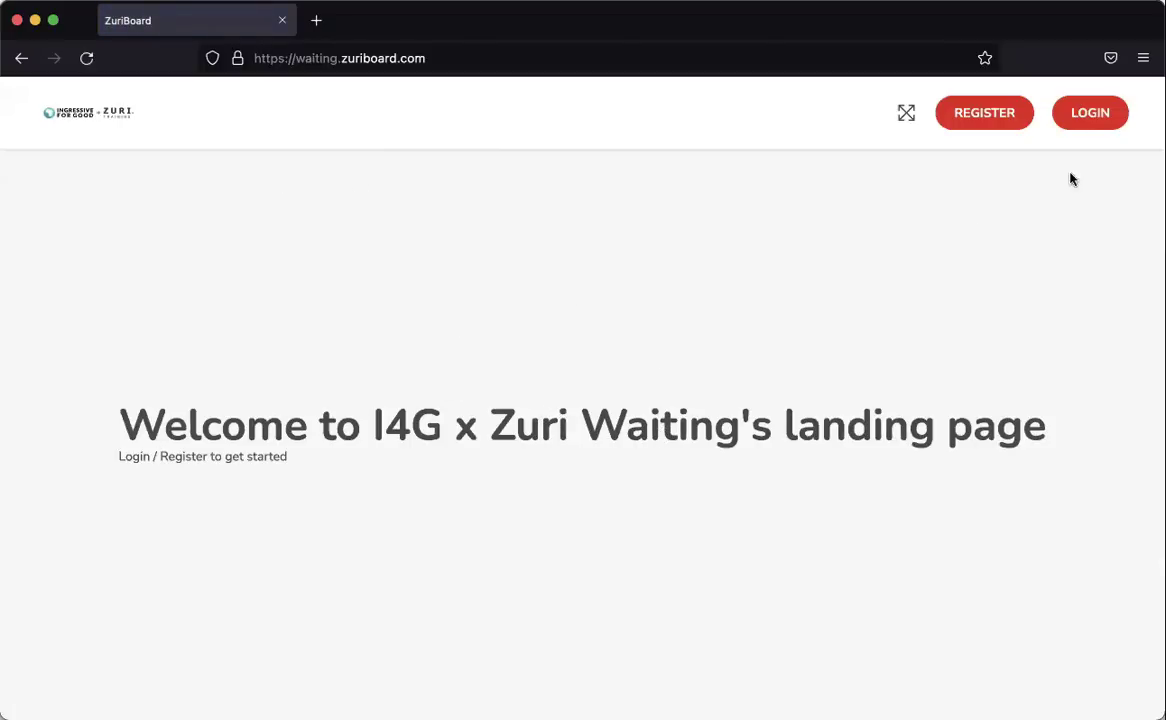
pyautogui.click(1002, 114)
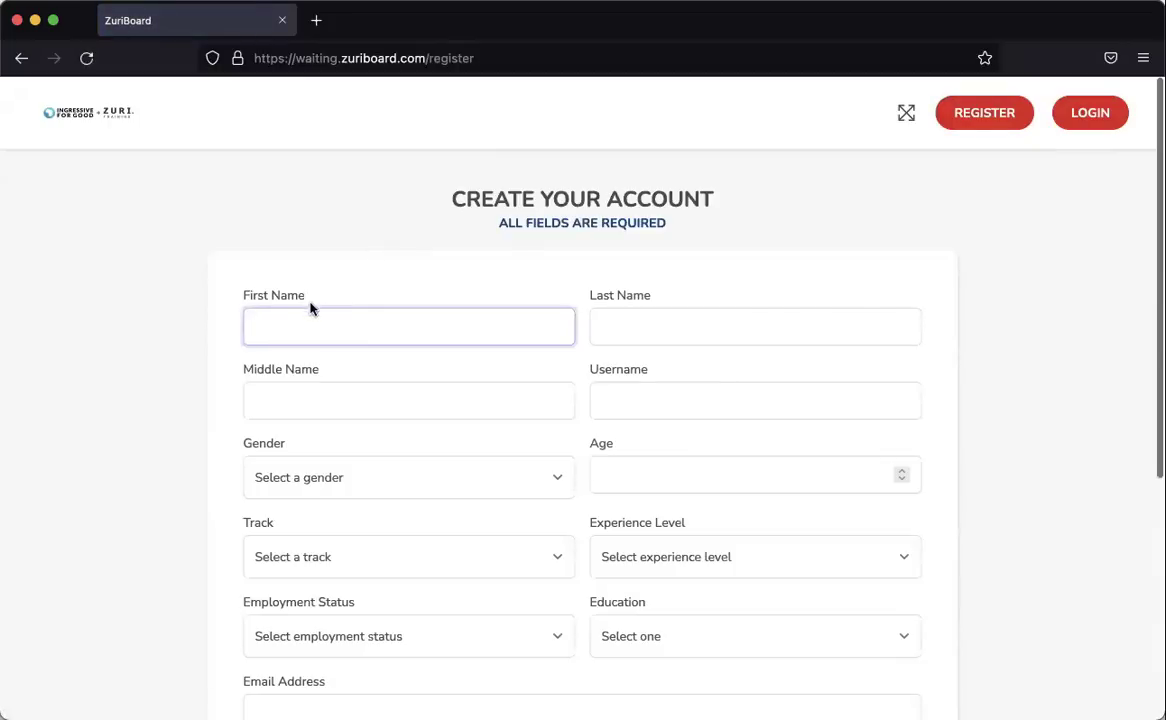
# Fill in the applicant's first, last and middle names.
pyautogui.click(291, 320)
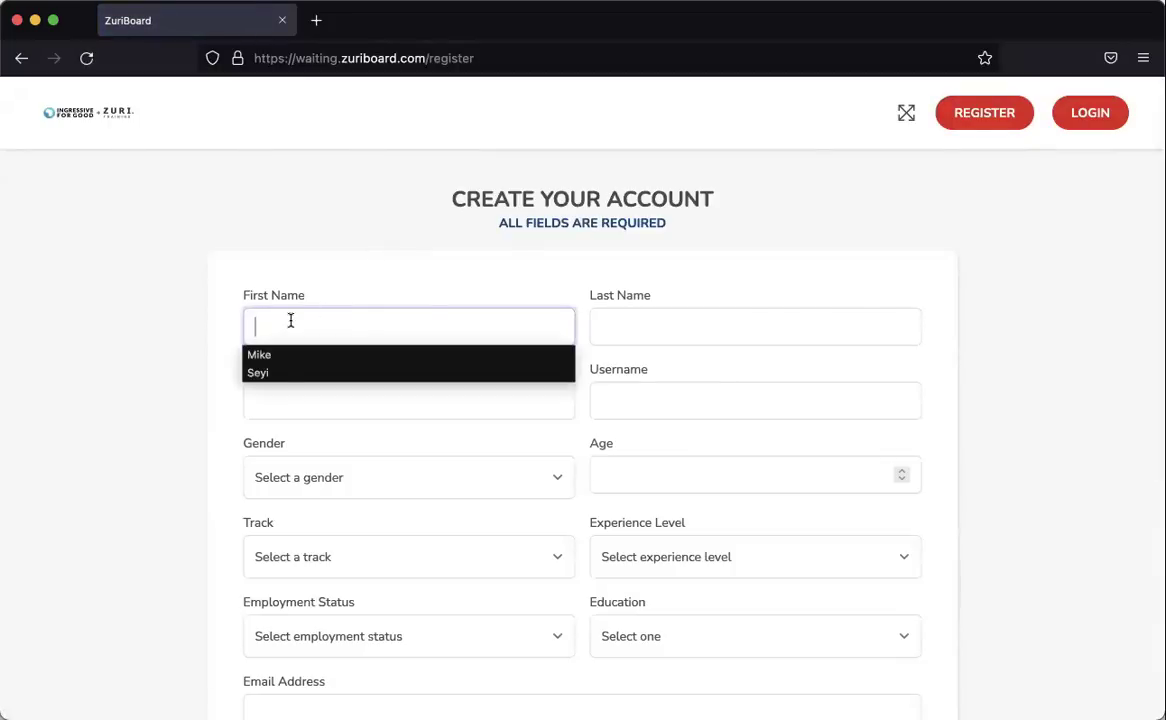
pyautogui.press('Tab')
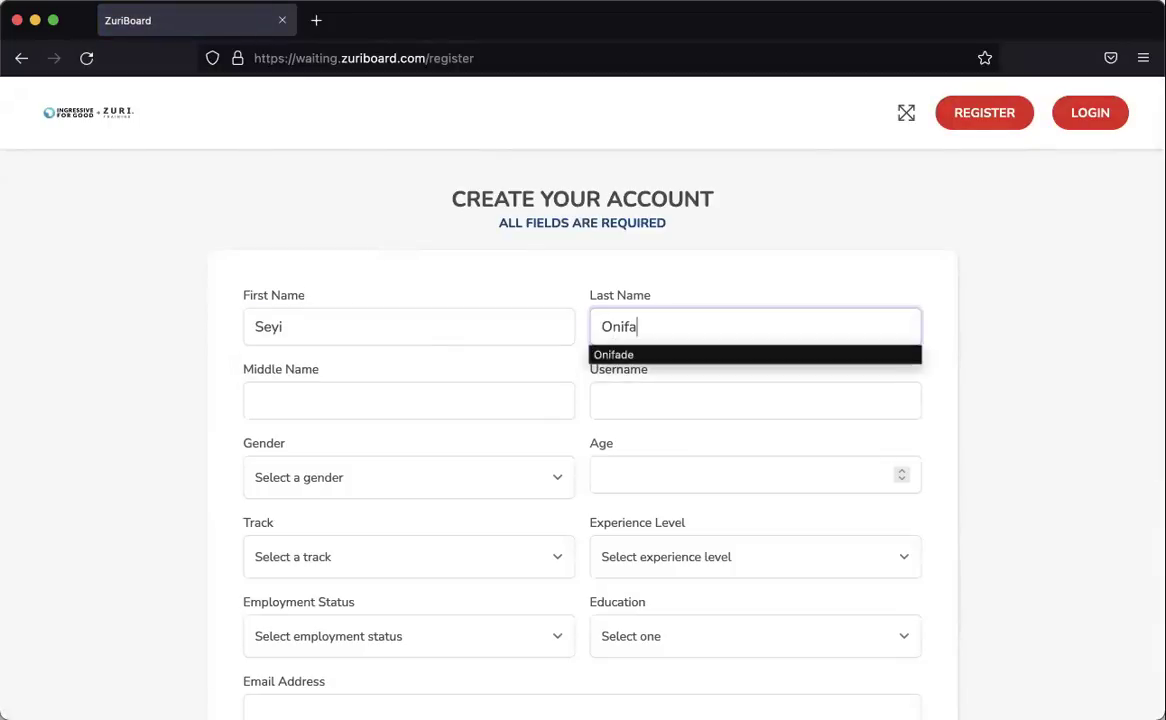
pyautogui.click(266, 405)
pyautogui.write('Mike')
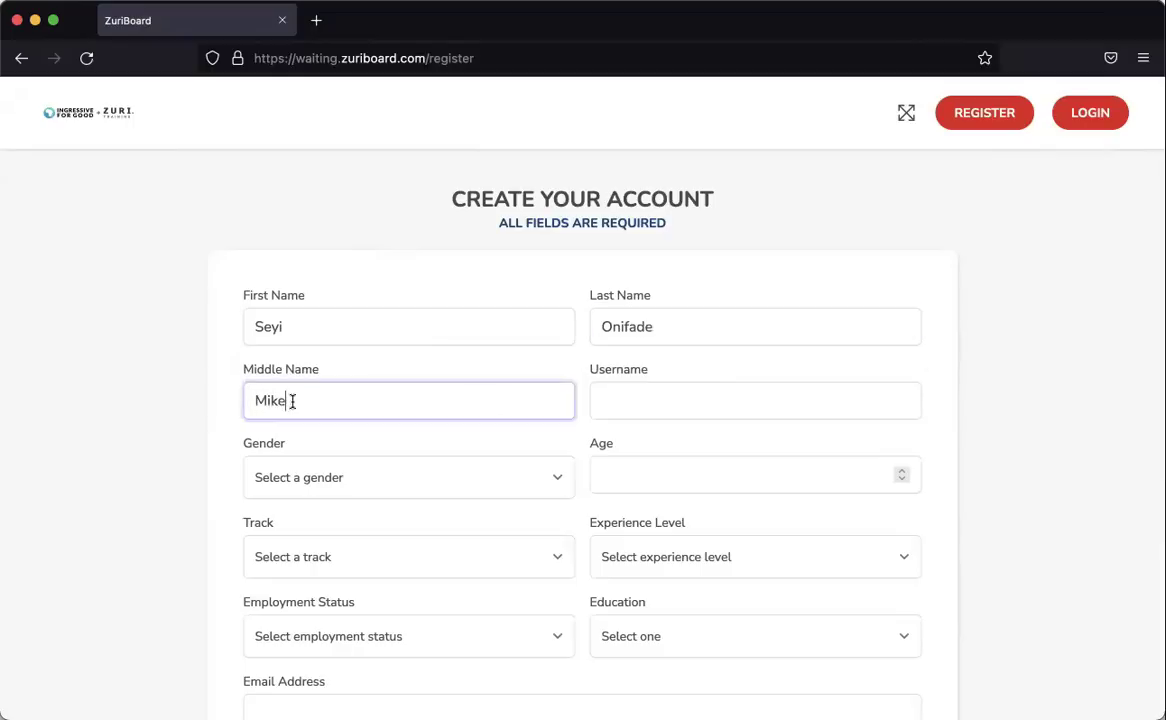
# Enter a username, then replace it with a different username.
pyautogui.click(639, 395)
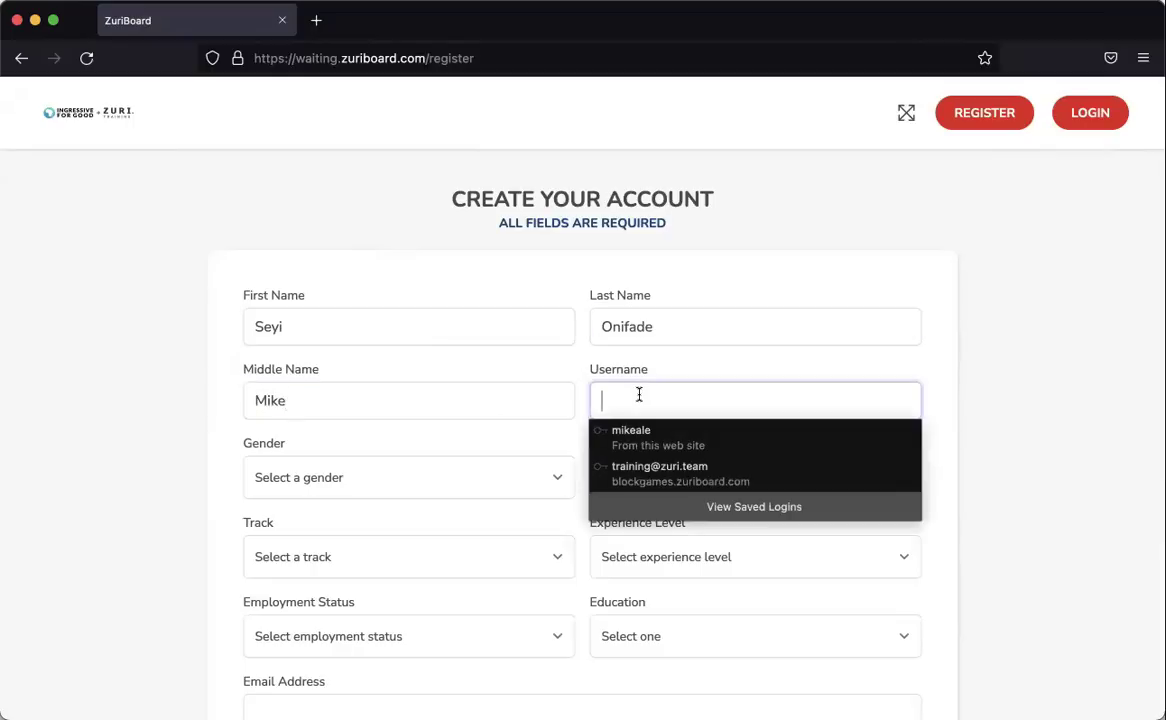
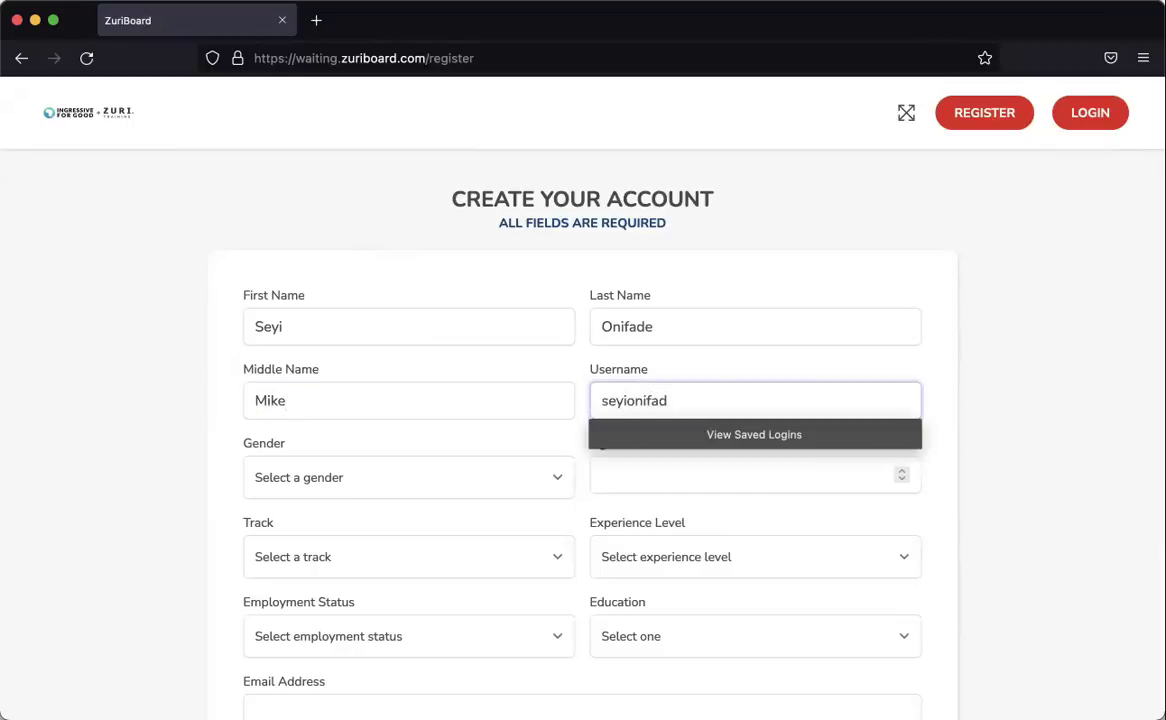
pyautogui.scroll(-3, 682, 370)
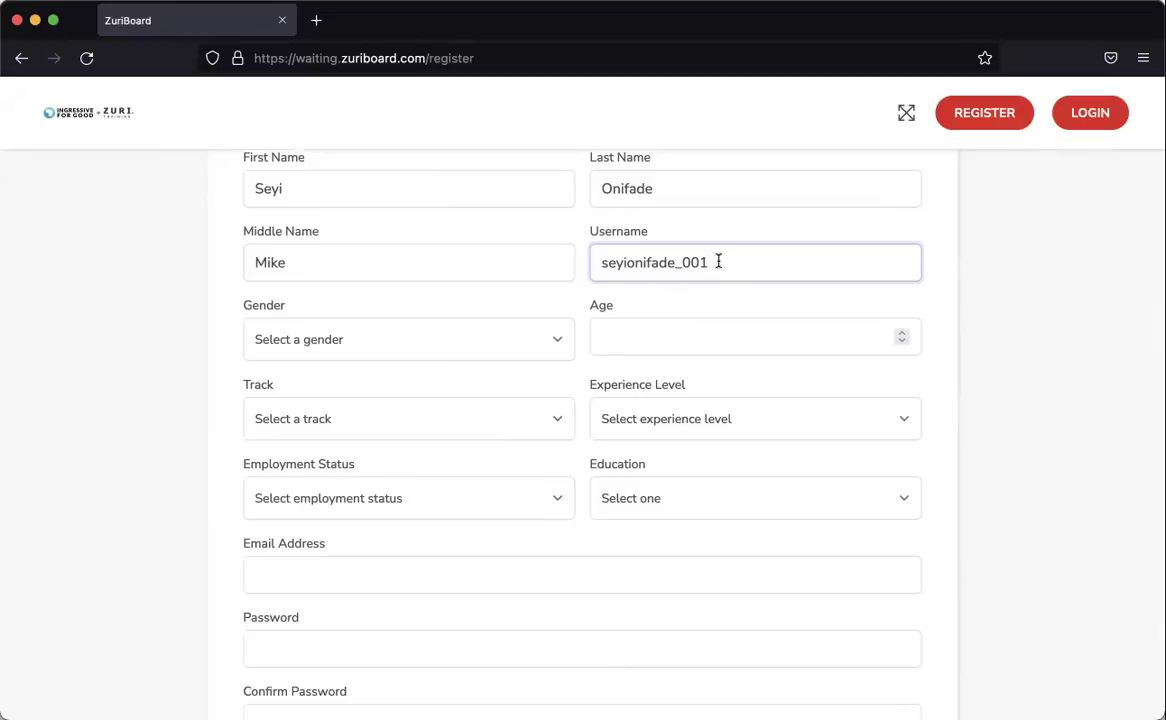
pyautogui.click(711, 262)
pyautogui.moveTo(711, 262); pyautogui.dragTo(578, 263)
pyautogui.write('xyluz')
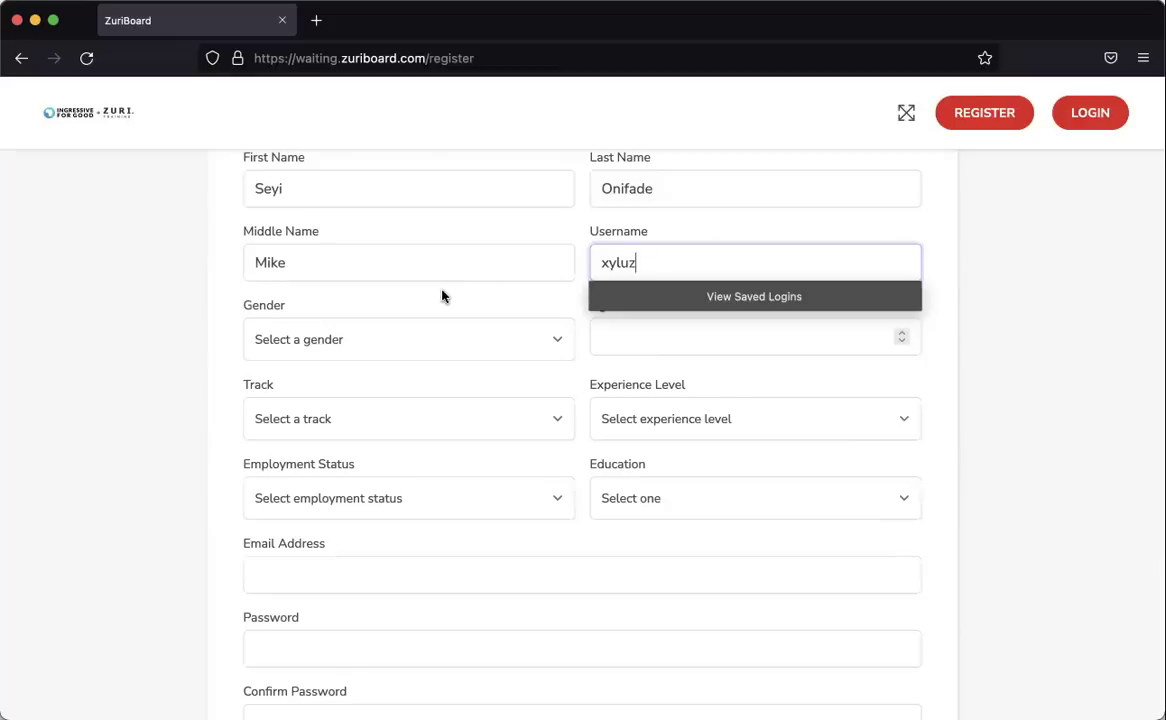
# Set Gender to Male and Age to 56.
pyautogui.press('Tab')
pyautogui.click(380, 337)
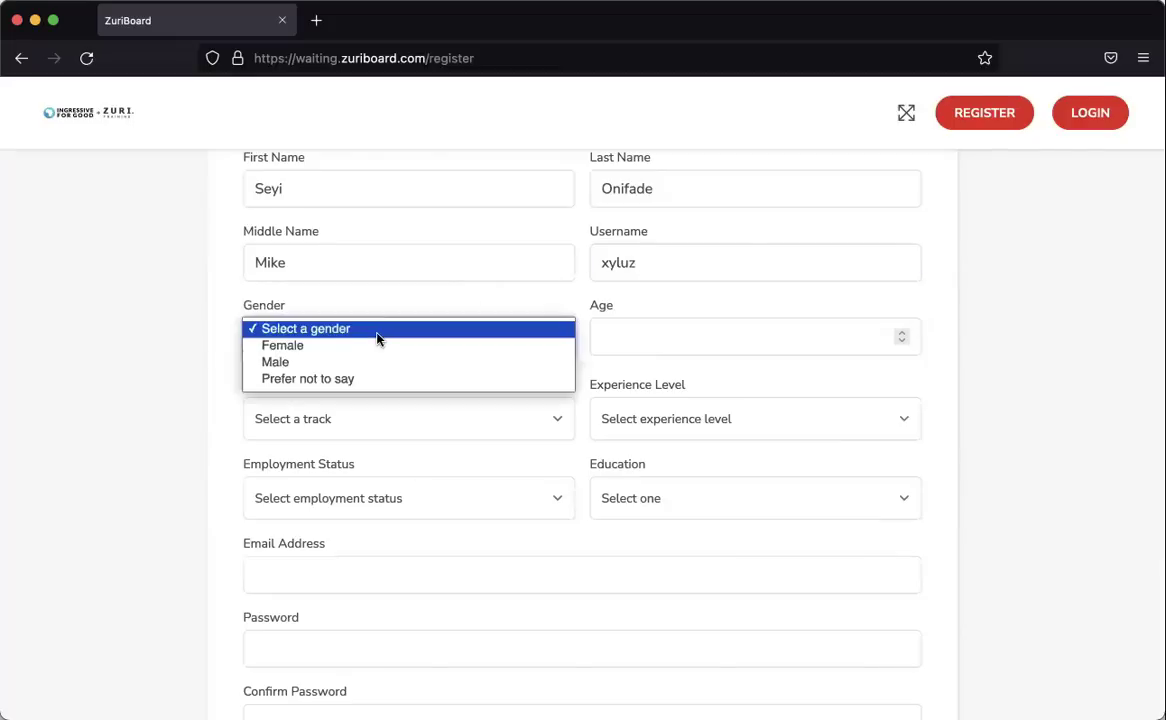
pyautogui.click(290, 362)
pyautogui.click(645, 346)
pyautogui.write('56')
pyautogui.scroll(-3, 570, 372)
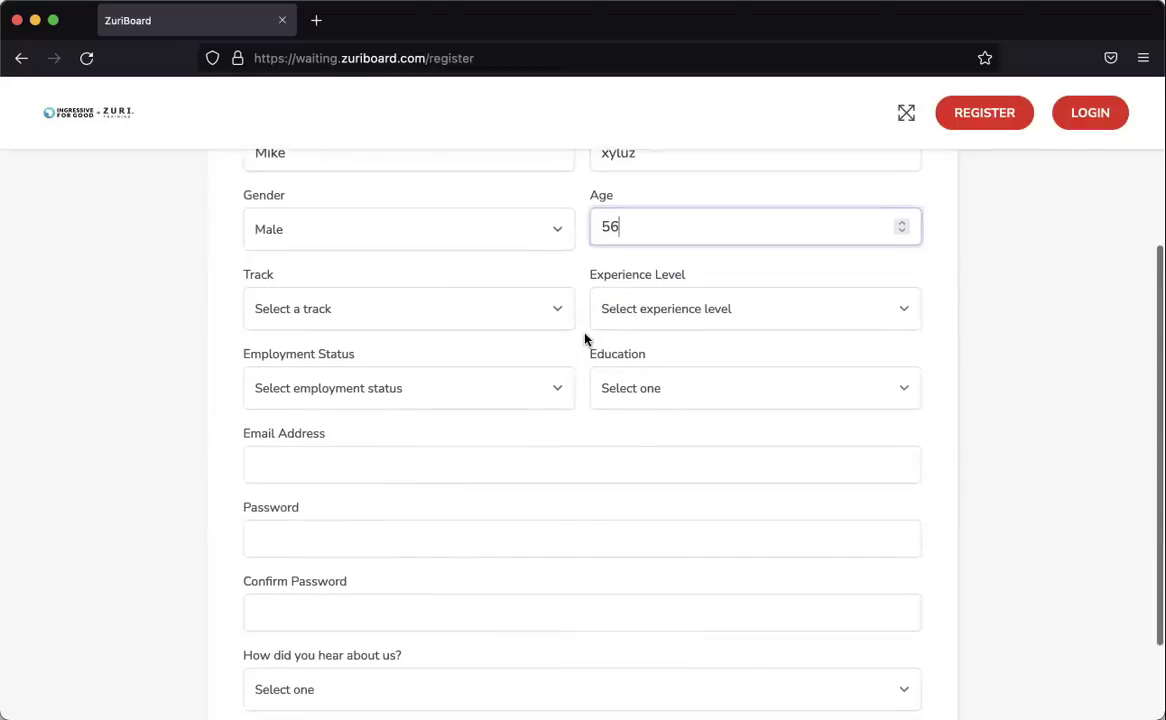
# Set Track to Full Time and Experience Level to Beginner.
pyautogui.click(359, 272)
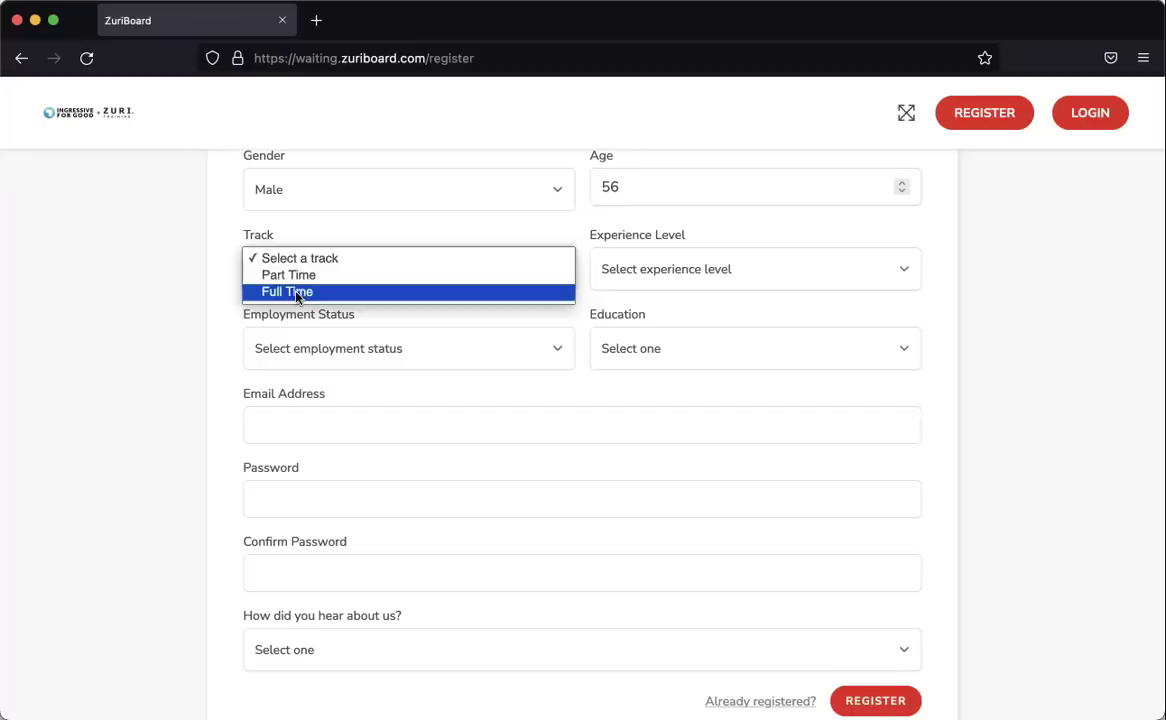
pyautogui.click(294, 293)
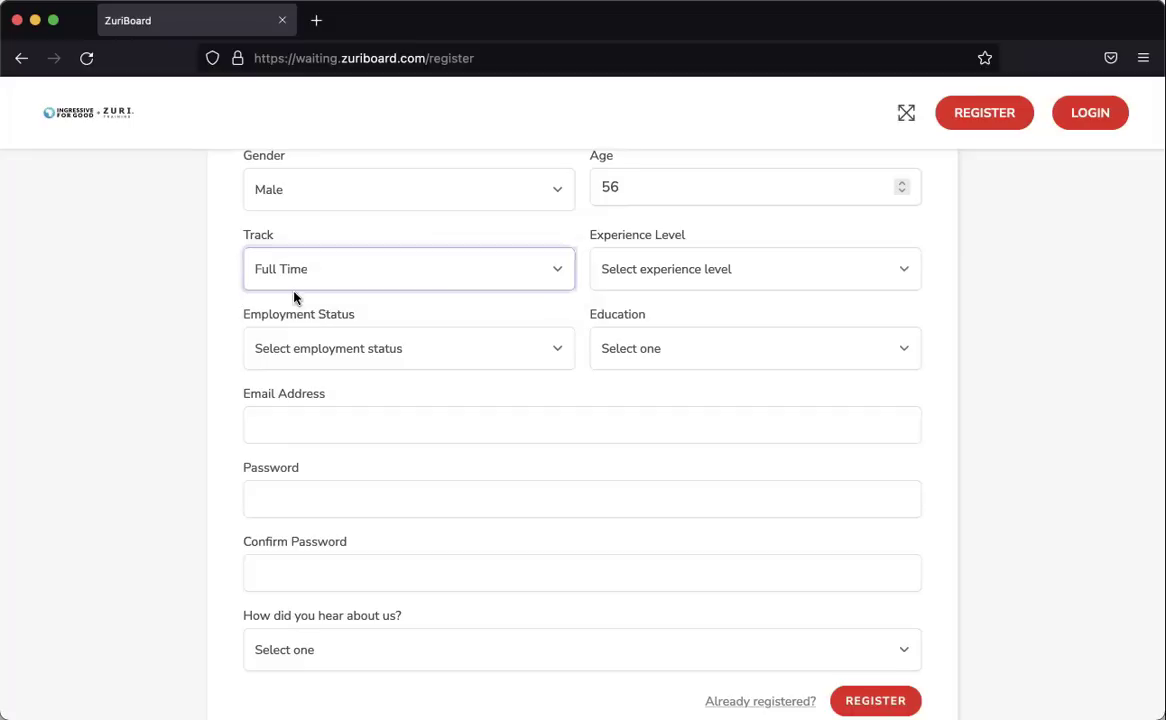
pyautogui.click(648, 280)
pyautogui.click(648, 291)
# Set Employment Status to Unemployed and Education to Masters Degree.
pyautogui.click(351, 352)
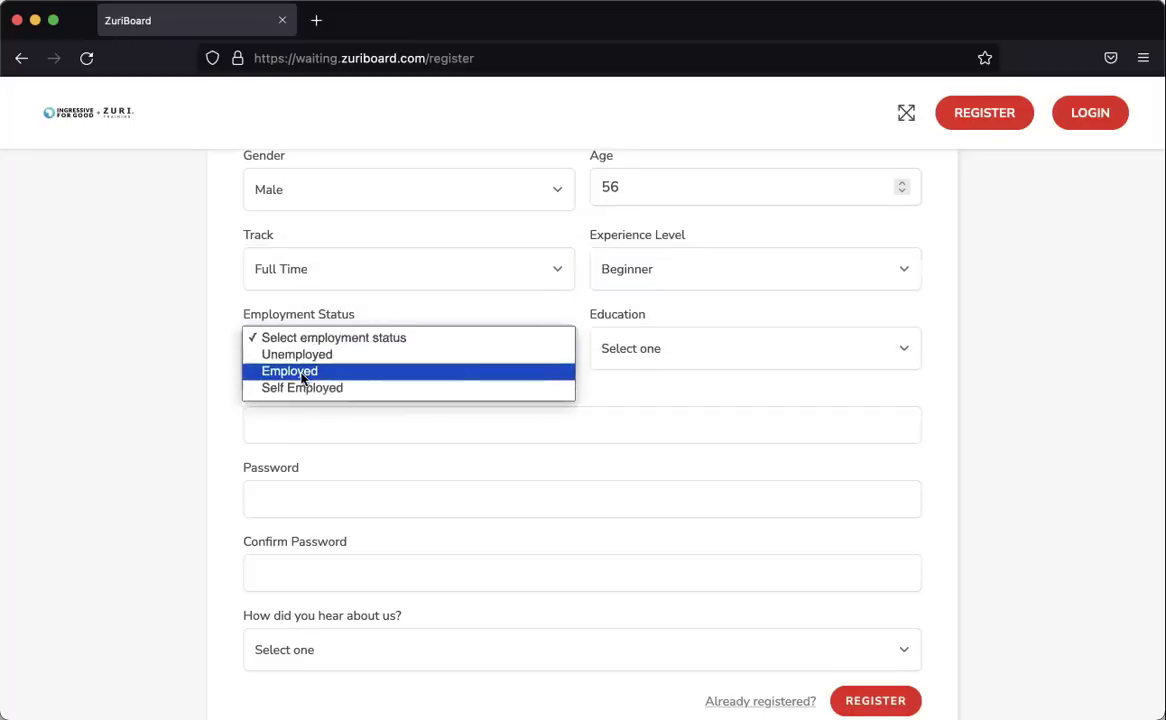
pyautogui.click(304, 357)
pyautogui.click(694, 348)
pyautogui.click(648, 421)
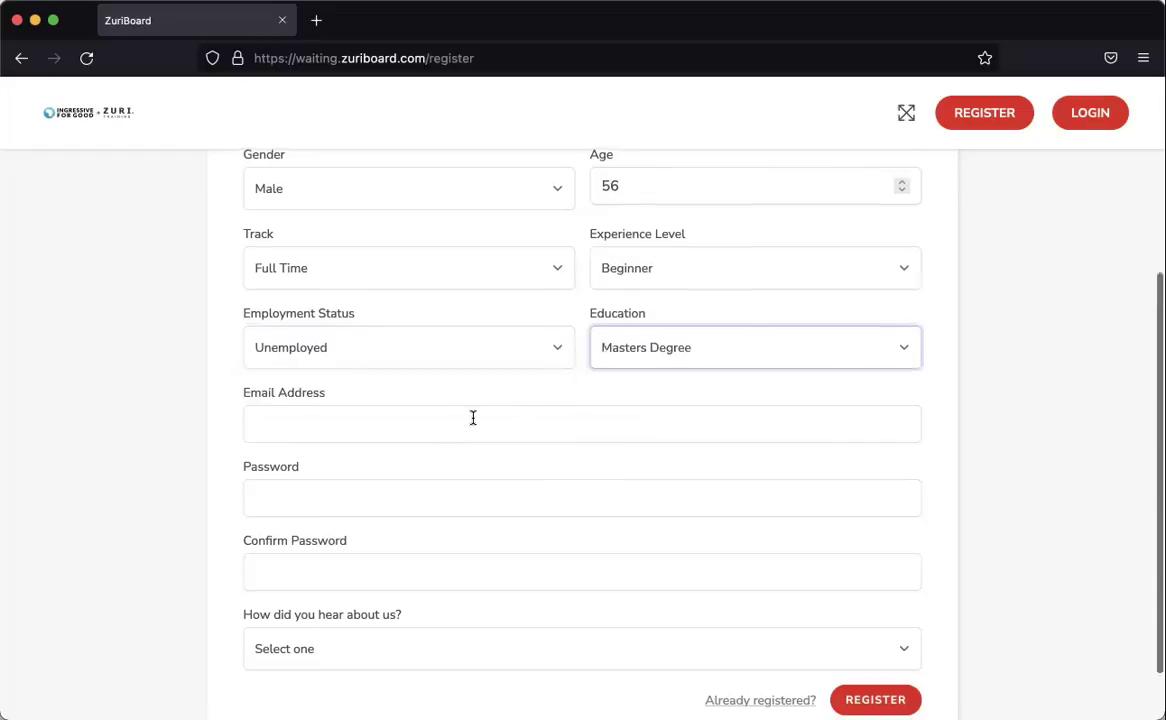
# Enter the account email address and password, then move to password confirmation.
pyautogui.scroll(-1, 471, 419)
pyautogui.click(294, 356)
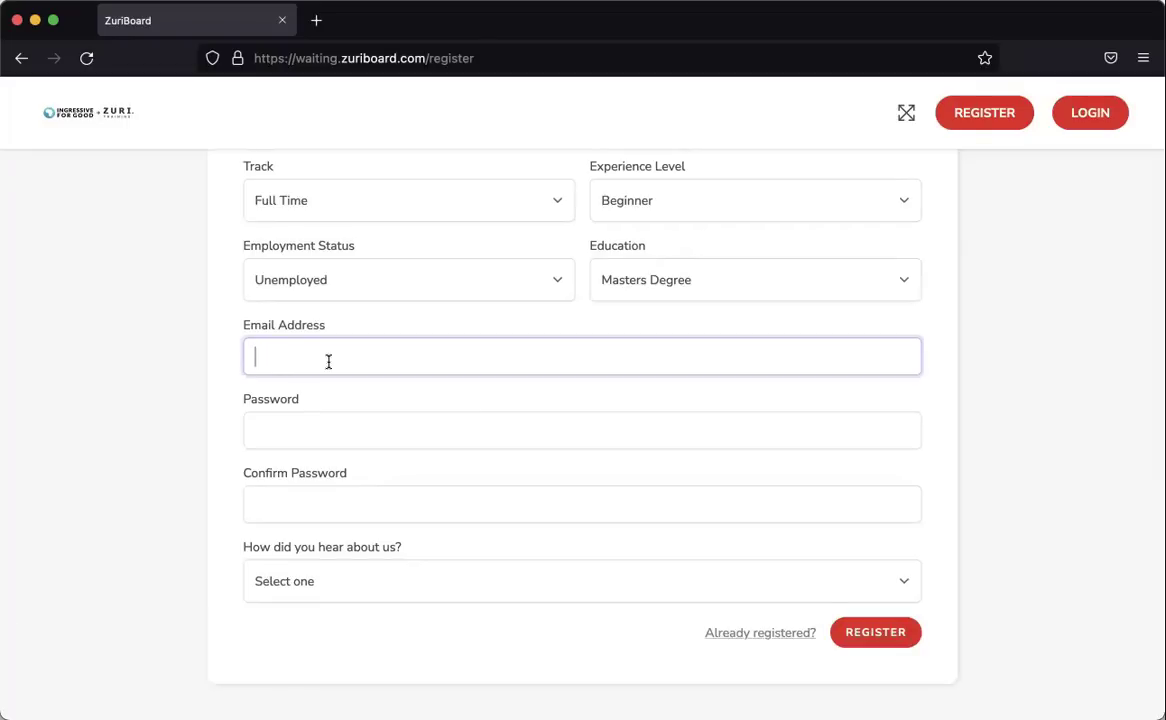
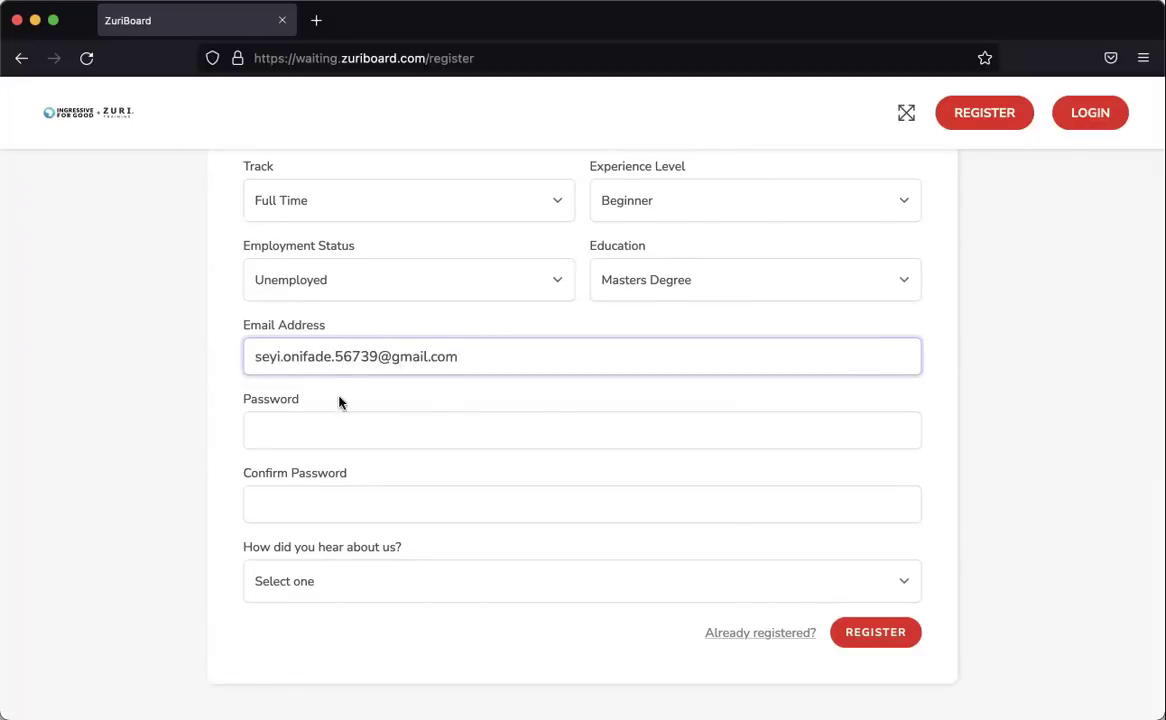
pyautogui.click(340, 420)
pyautogui.write('••••••••••')
pyautogui.click(340, 504)
pyautogui.write('••••••••••')
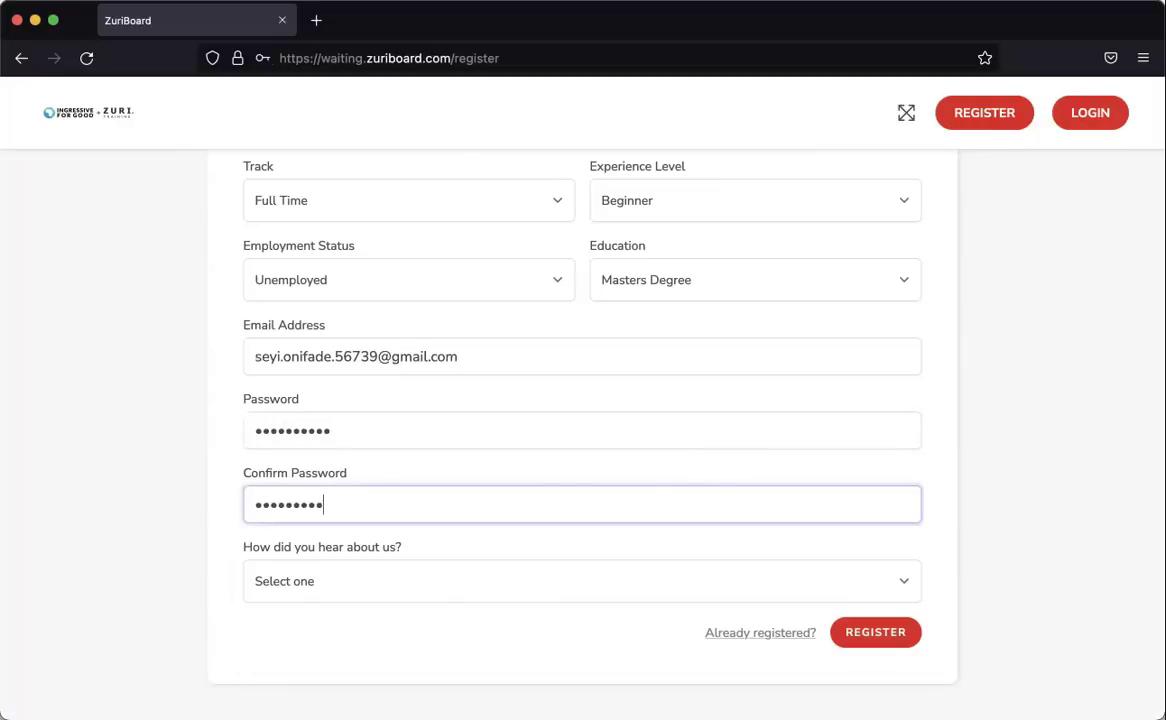
# Choose Twitter - Zuri as the referral source and submit the registration.
pyautogui.click(372, 578)
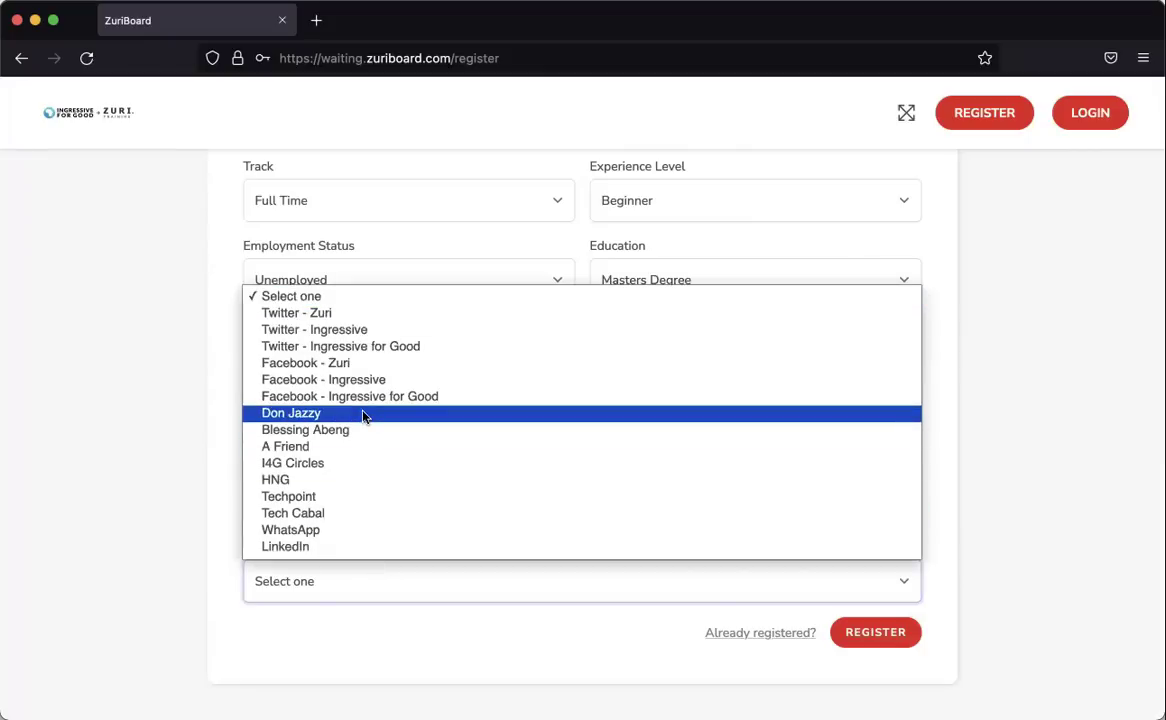
pyautogui.click(340, 314)
pyautogui.scroll(3, 859, 481)
pyautogui.scroll(-3, 859, 481)
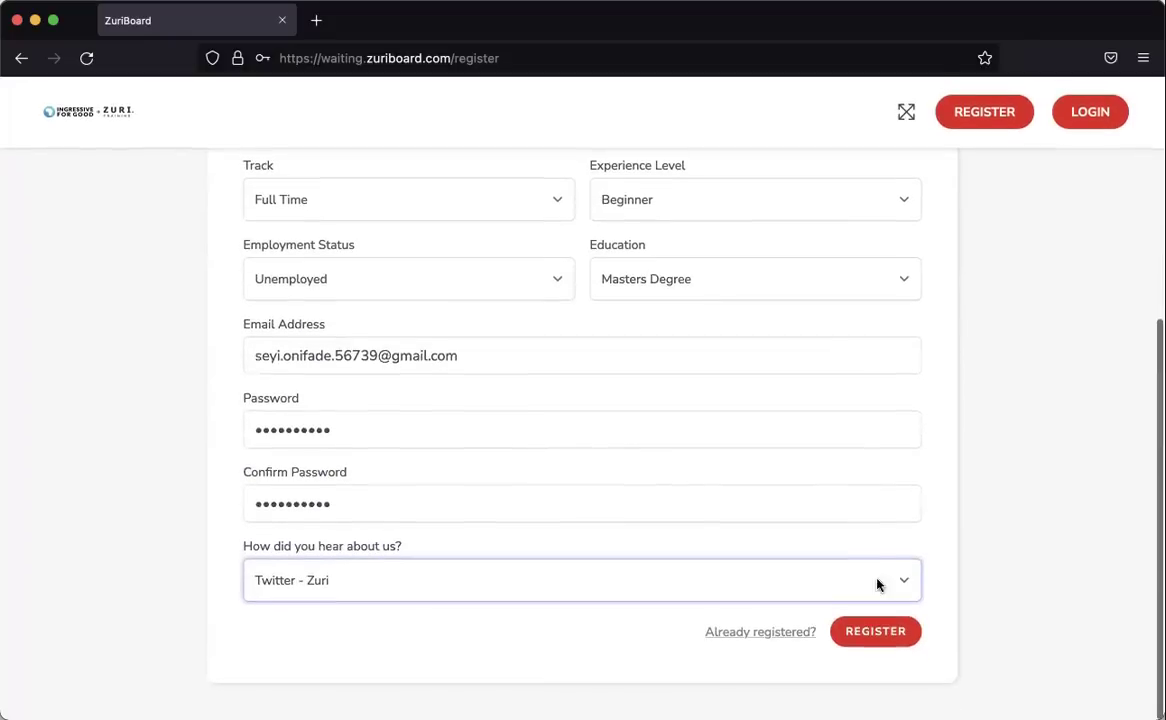
pyautogui.click(875, 633)
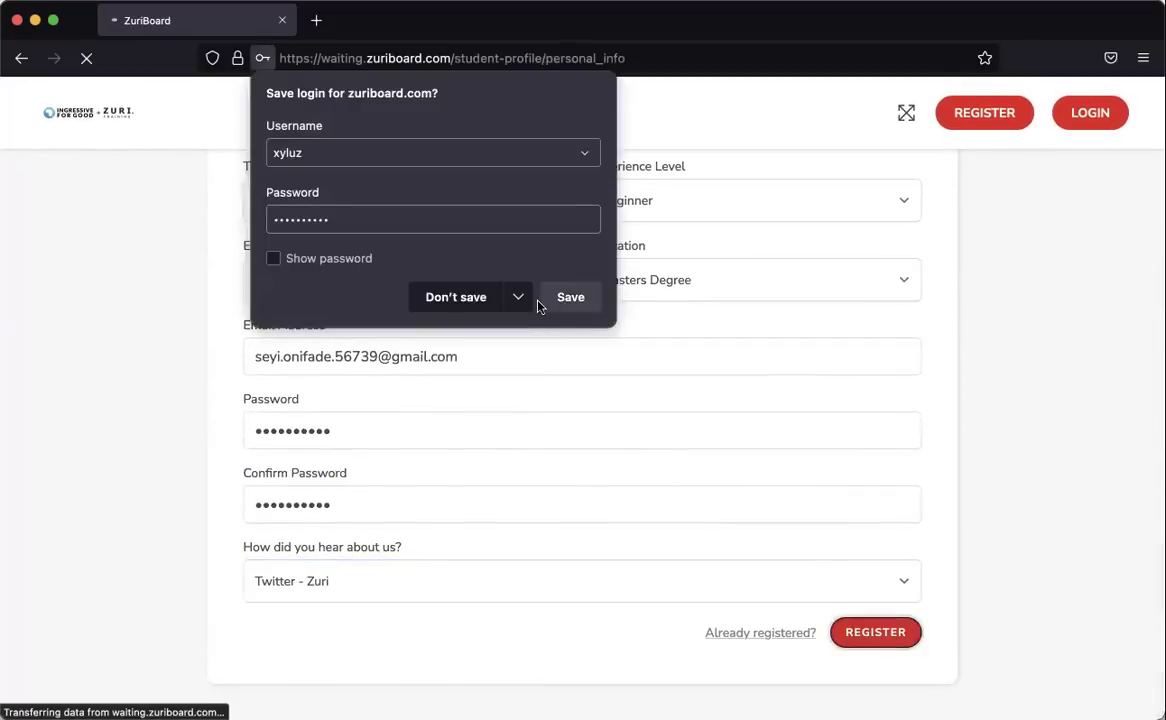
# Let Firefox save the new login and bring the Personal Information form into view.
pyautogui.click(568, 298)
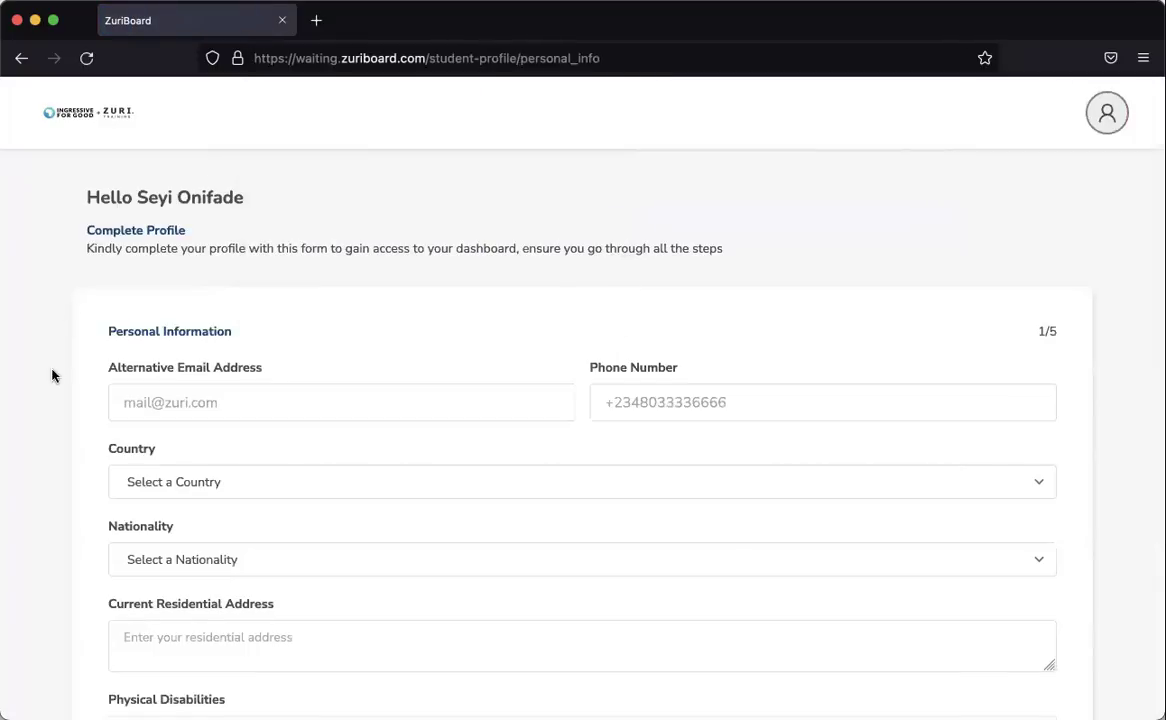
pyautogui.scroll(-2, 52, 388)
pyautogui.scroll(2, 52, 388)
pyautogui.scroll(-3, 52, 388)
# Enter the alternative email address.
pyautogui.click(151, 263)
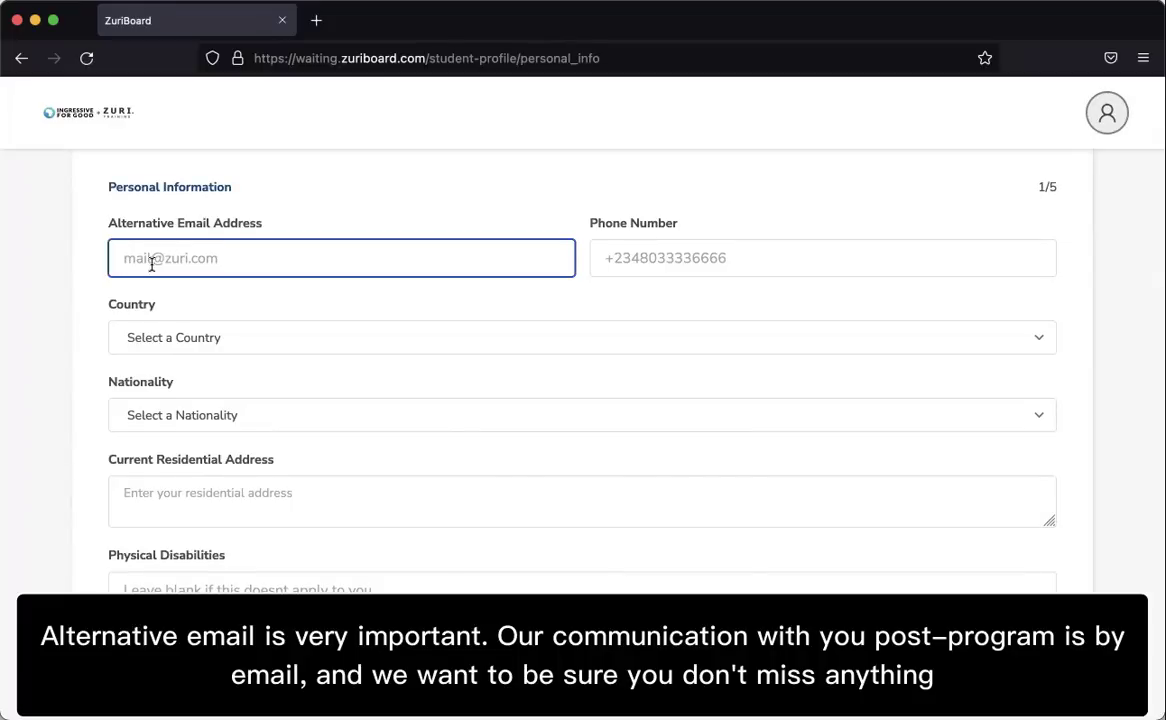
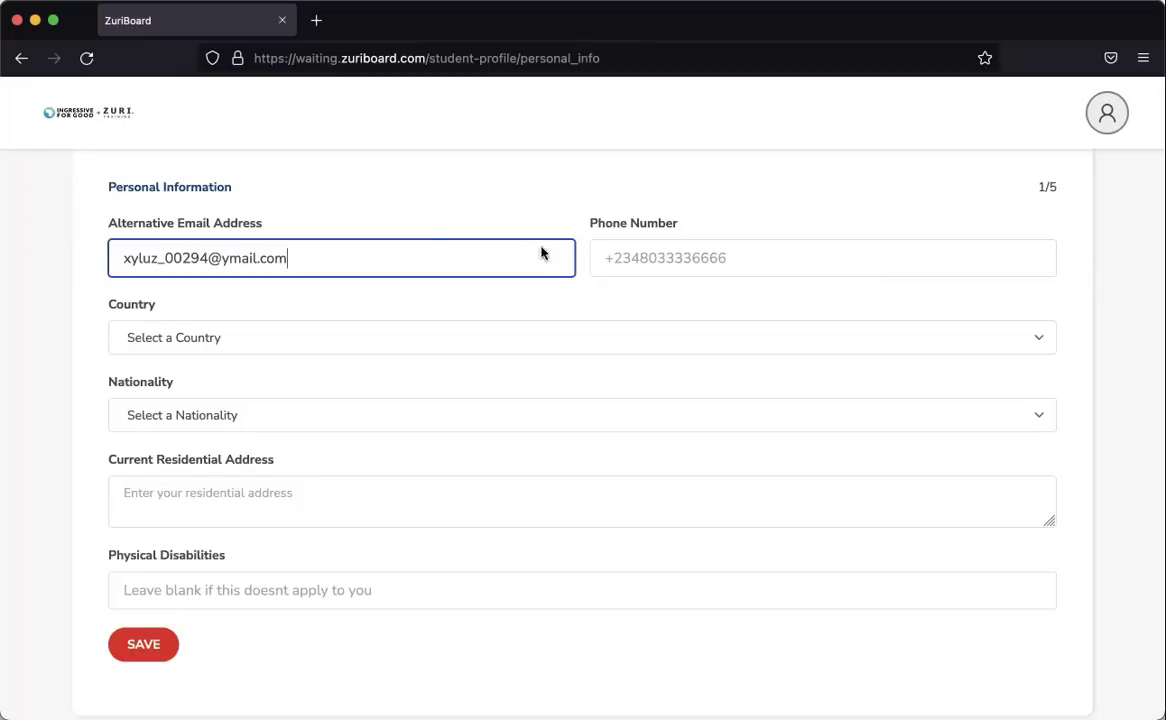
# Enter the phone number starting with the +234 country code.
pyautogui.click(661, 258)
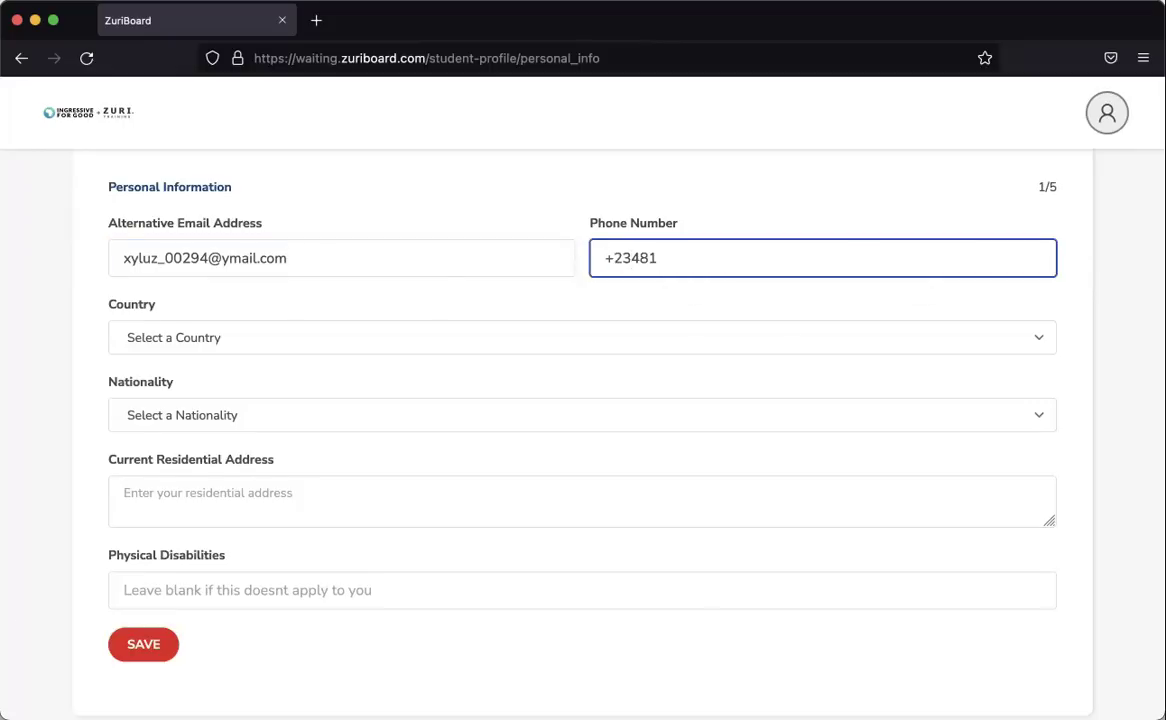
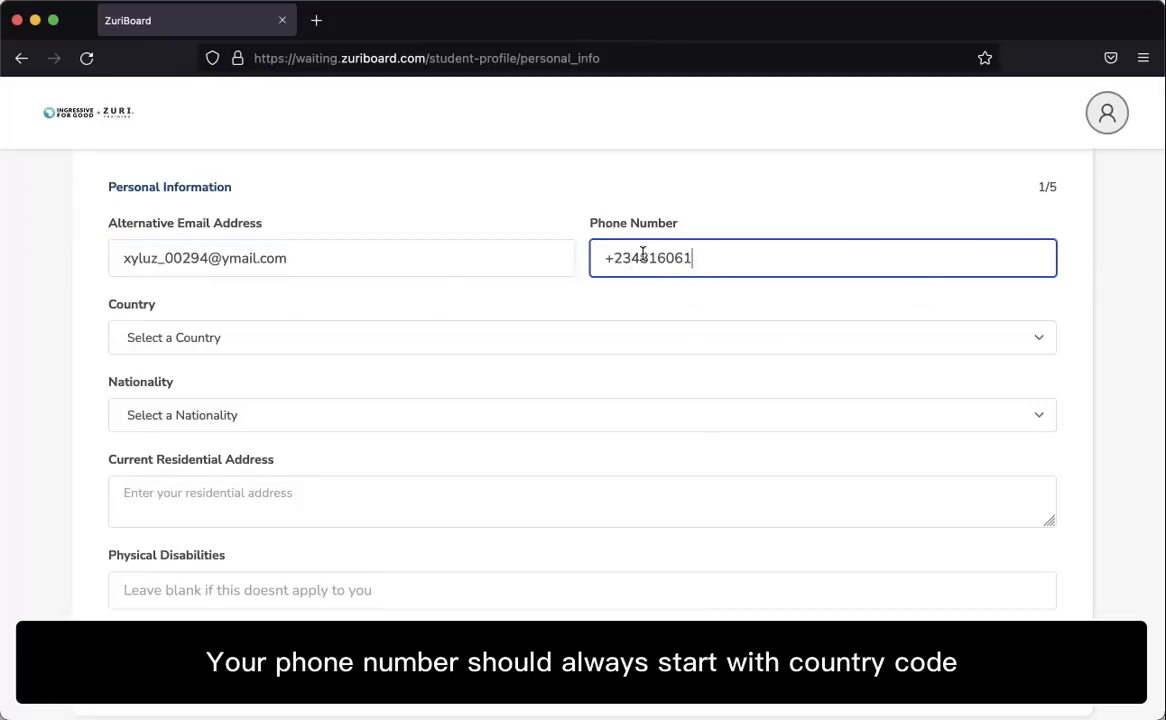
pyautogui.moveTo(640, 258); pyautogui.dragTo(596, 258)
pyautogui.click(695, 260)
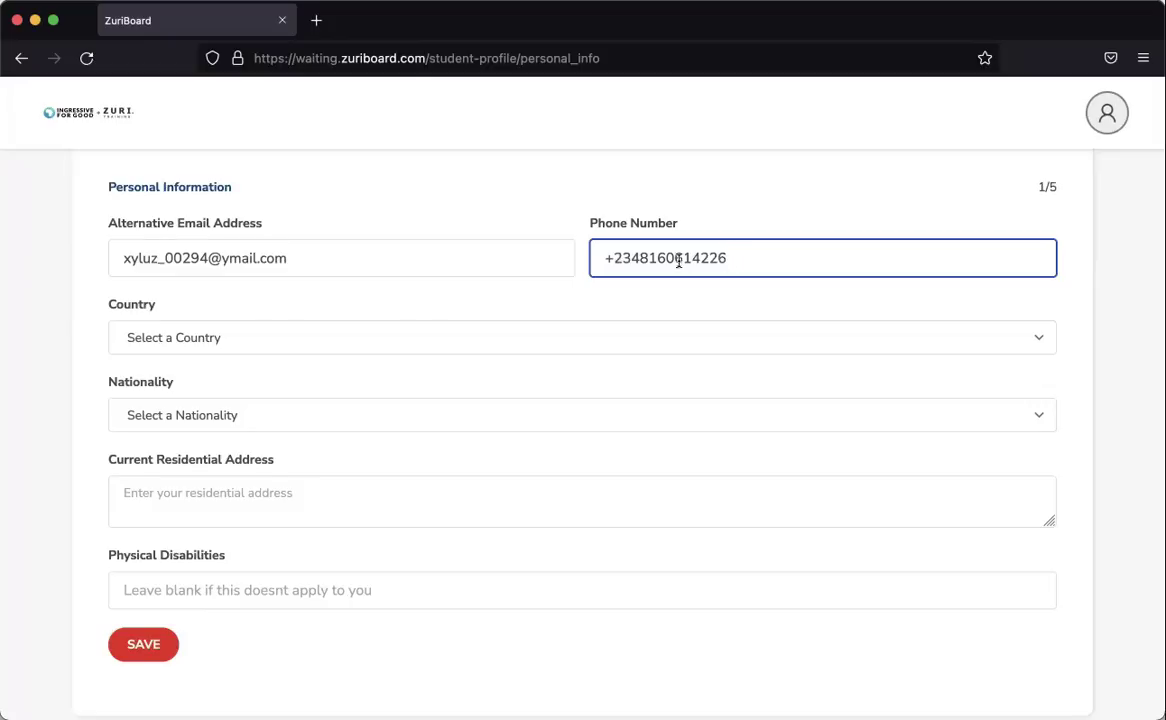
# Select Nigeria as the Country.
pyautogui.click(233, 338)
pyautogui.press('n')
pyautogui.scroll(-3, 232, 453)
pyautogui.scroll(-1, 193, 603)
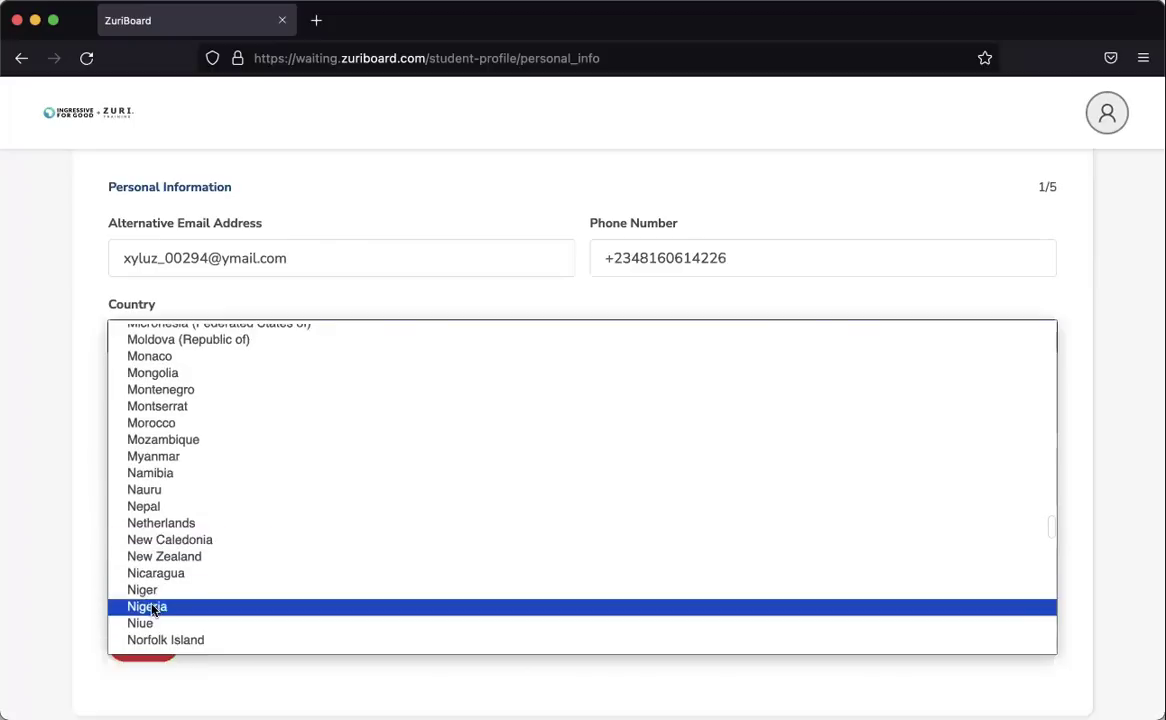
pyautogui.click(192, 606)
# Select Nigerian as the Nationality.
pyautogui.click(219, 410)
pyautogui.press('n')
pyautogui.press('i')
pyautogui.scroll(-1, 206, 376)
pyautogui.scroll(-1, 200, 373)
pyautogui.click(176, 366)
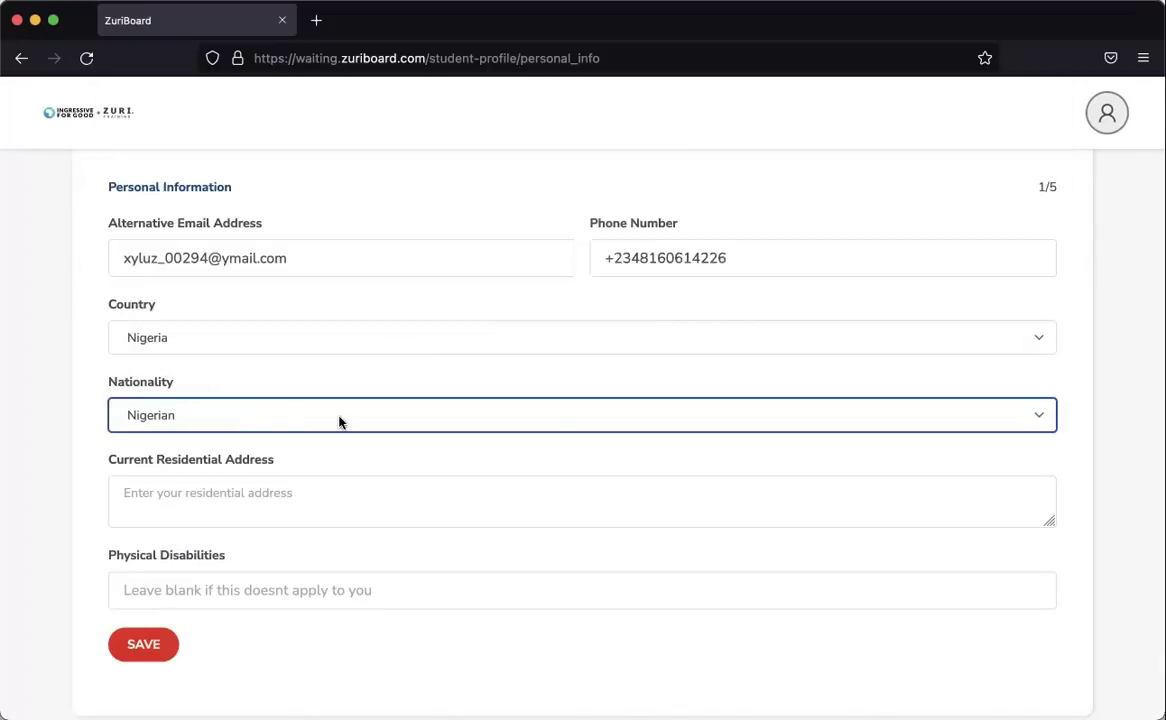
# Type the current residential address.
pyautogui.scroll(-2, 300, 428)
pyautogui.click(261, 435)
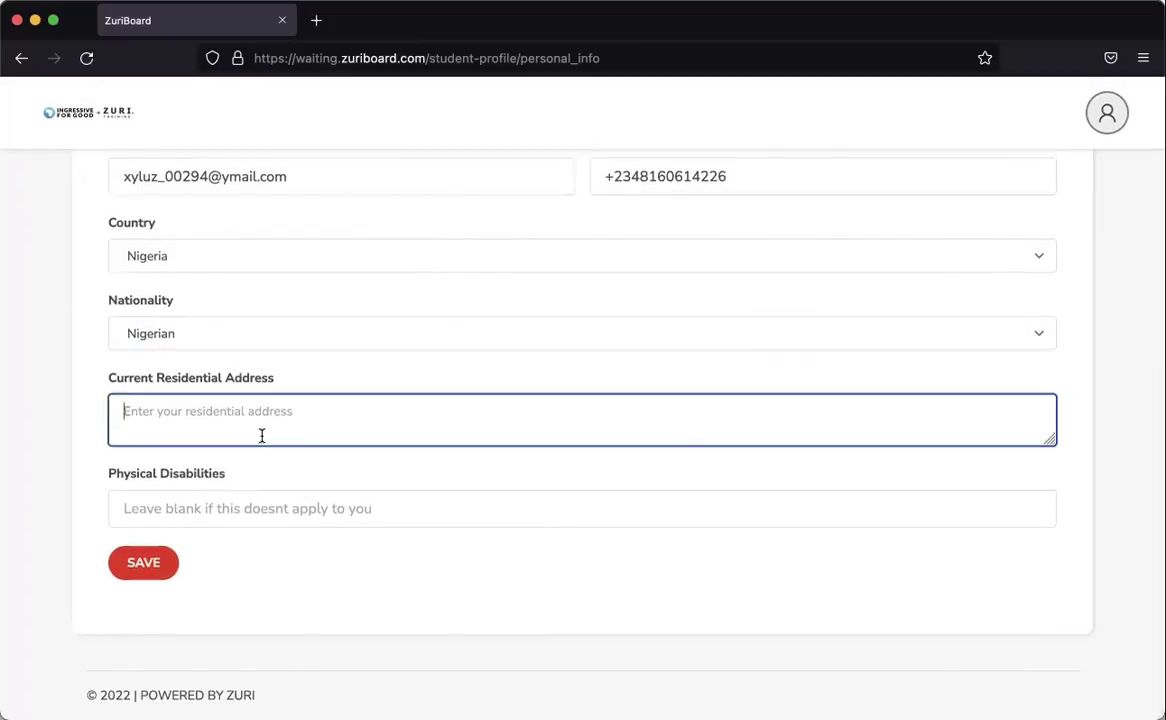
pyautogui.write('Temporarily address')
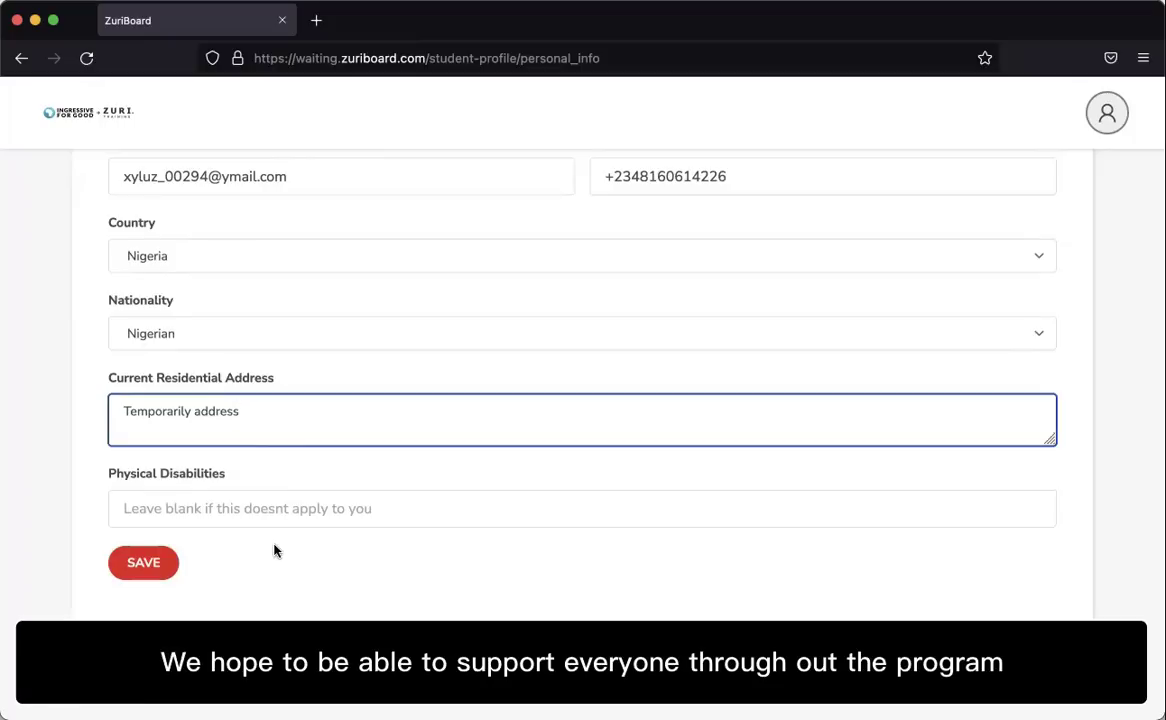
# Save personal information and skip Social Links, Educational History and Employment History.
pyautogui.click(148, 567)
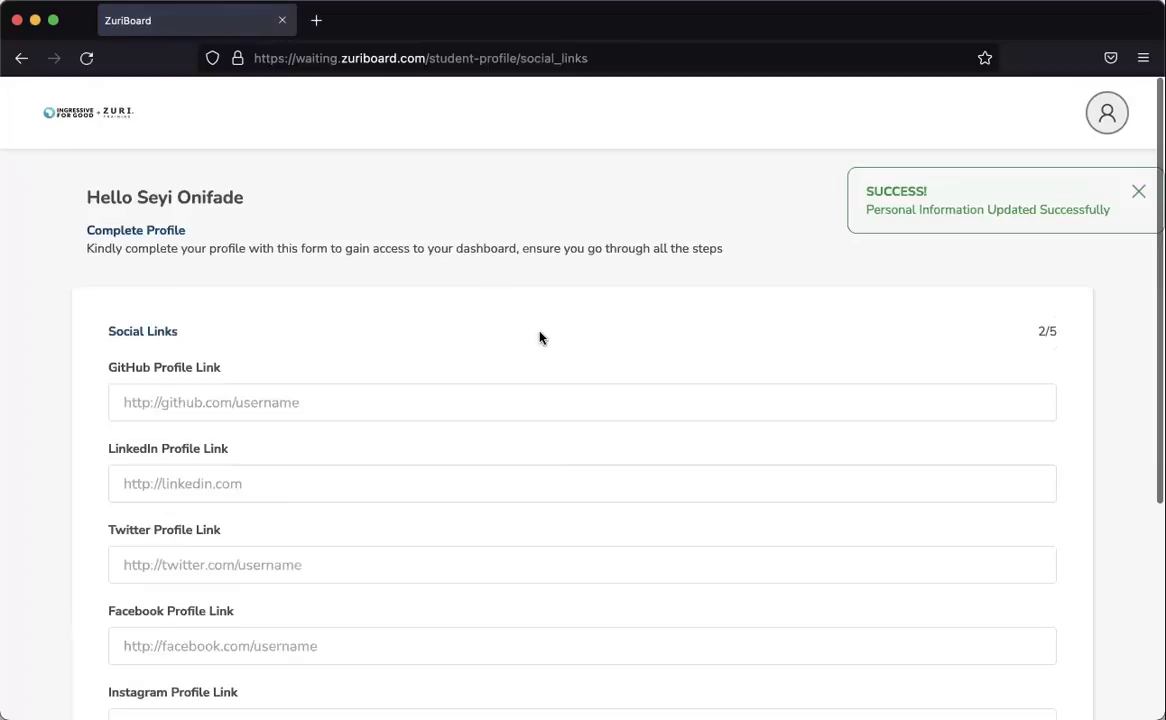
pyautogui.scroll(-3, 539, 333)
pyautogui.scroll(2, 539, 331)
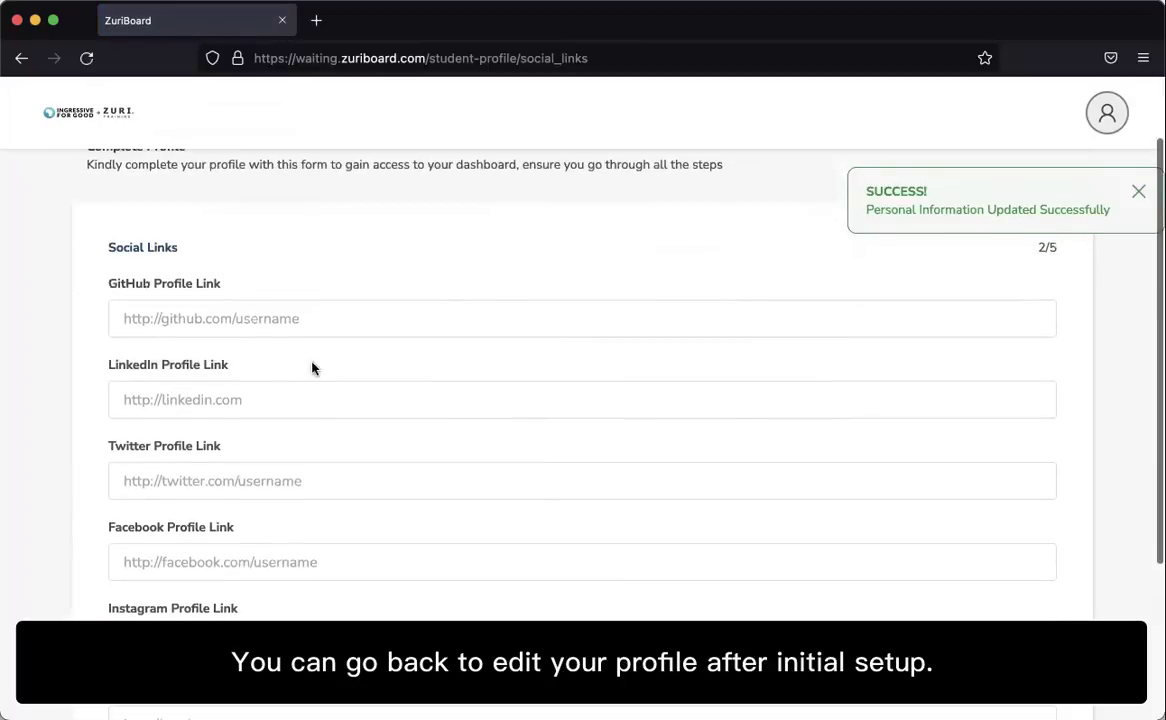
pyautogui.scroll(2, 296, 420)
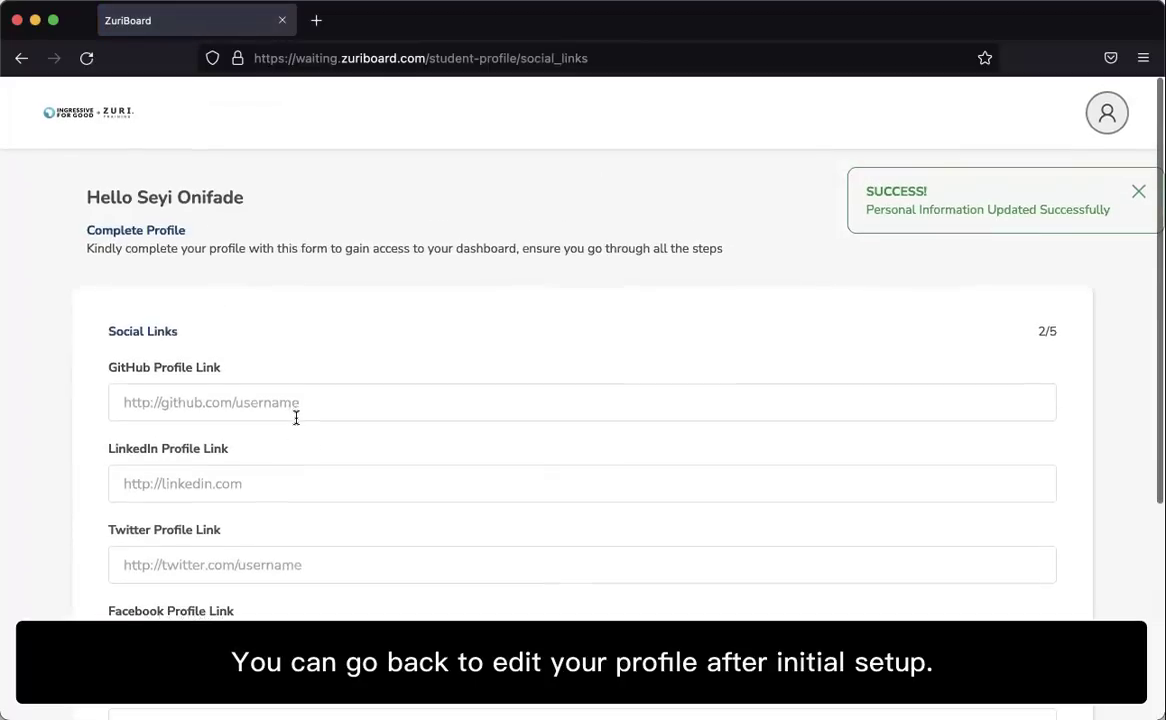
pyautogui.scroll(-3, 295, 417)
pyautogui.scroll(-2, 295, 420)
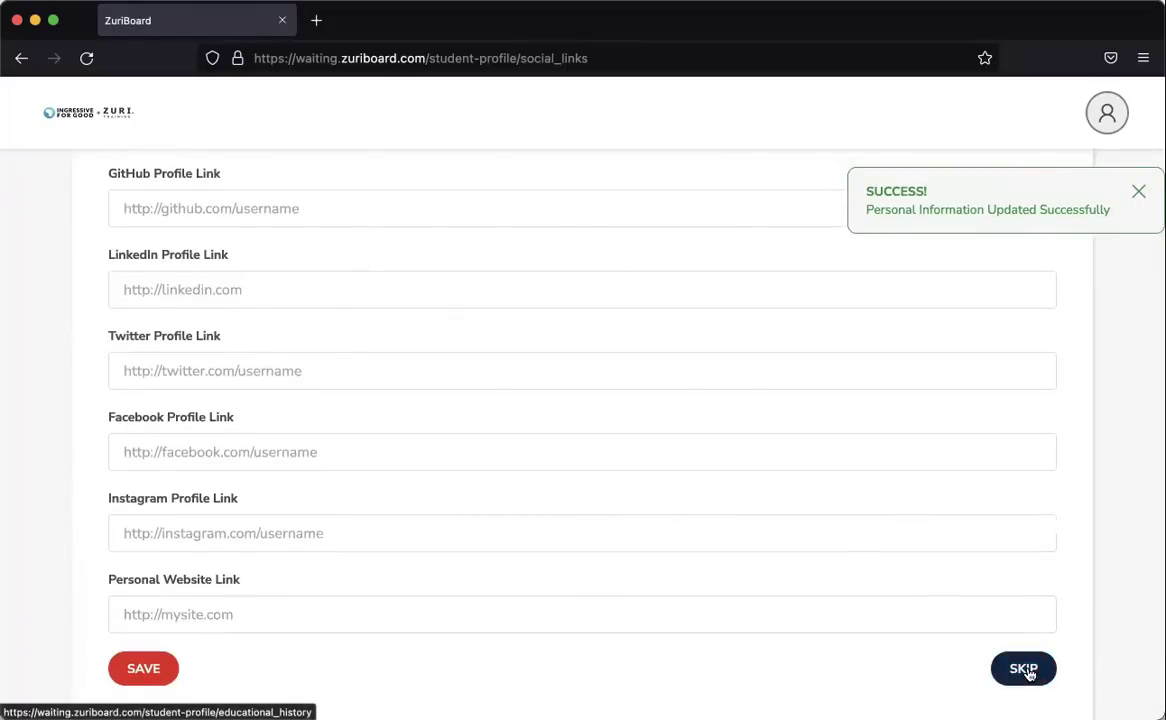
pyautogui.click(1024, 669)
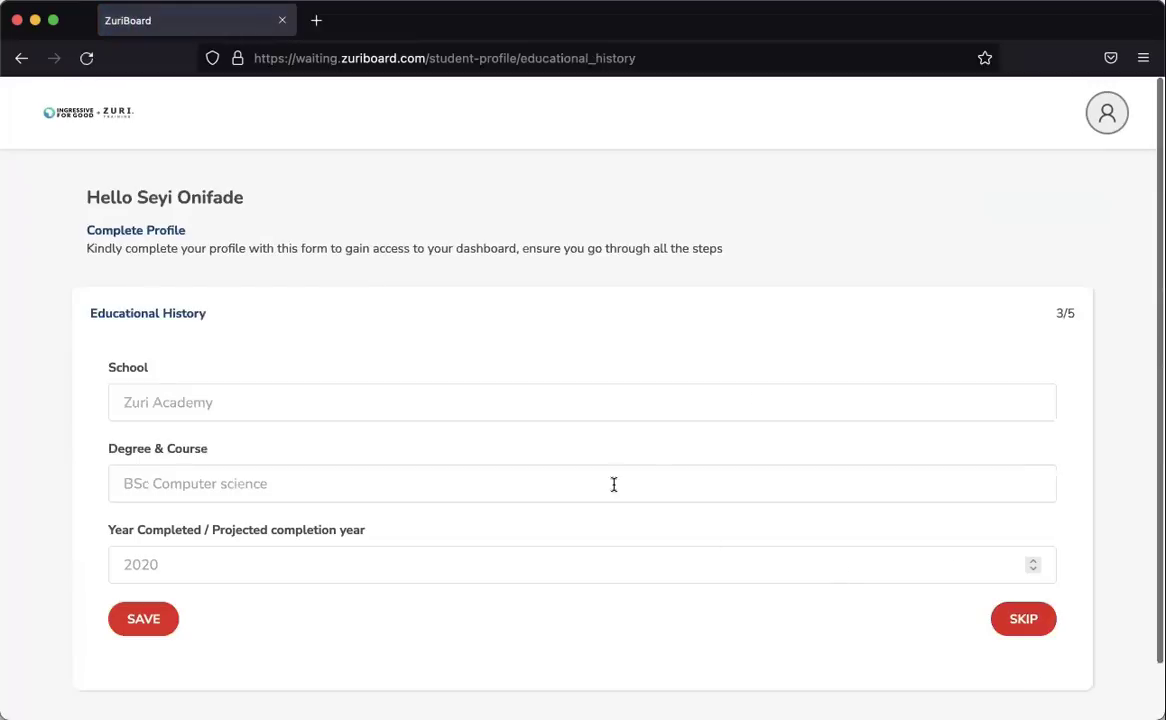
pyautogui.click(1020, 619)
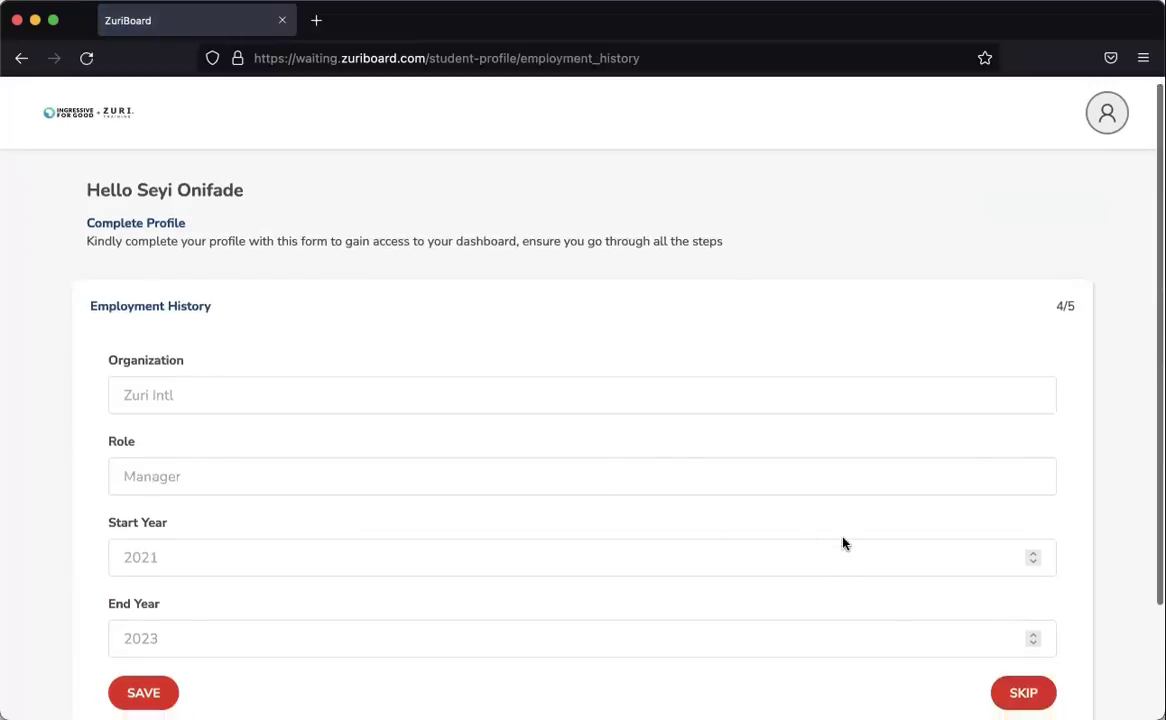
pyautogui.scroll(-3, 1005, 552)
pyautogui.click(1005, 552)
# Set time spent in tech to Between 1 - 3 years.
pyautogui.scroll(-3, 781, 474)
pyautogui.click(357, 245)
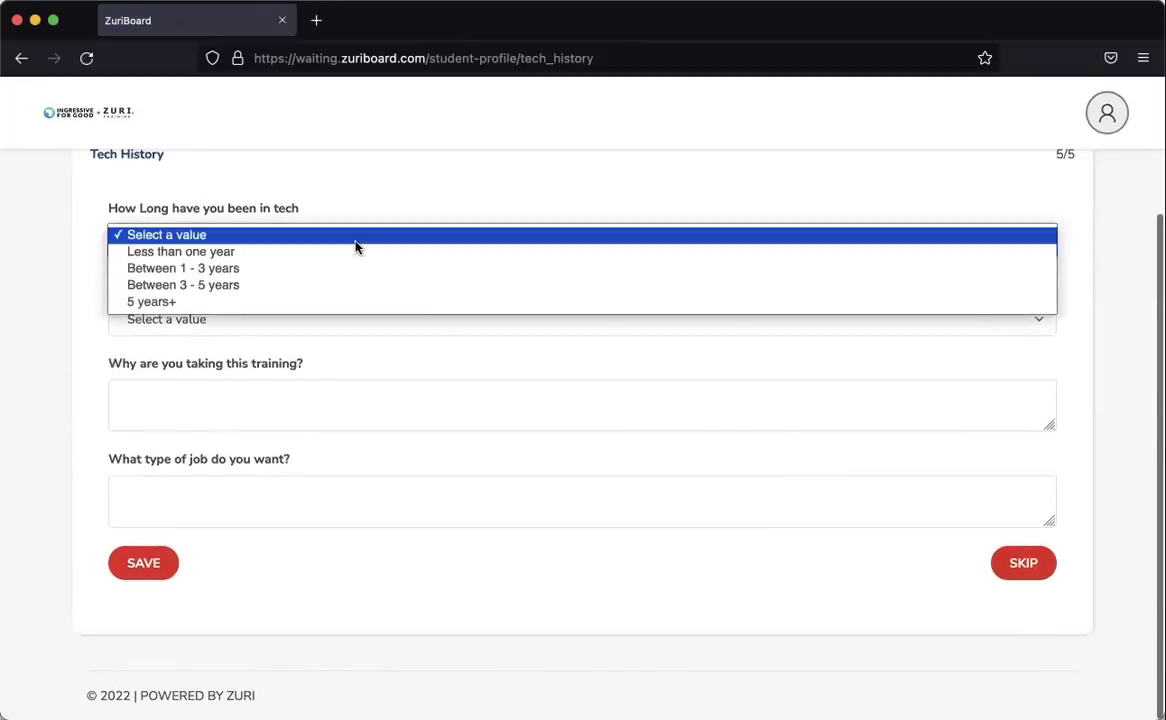
pyautogui.click(200, 272)
# Choose Mac OS and answer 'Because i want to learn full-stack development'.
pyautogui.click(182, 318)
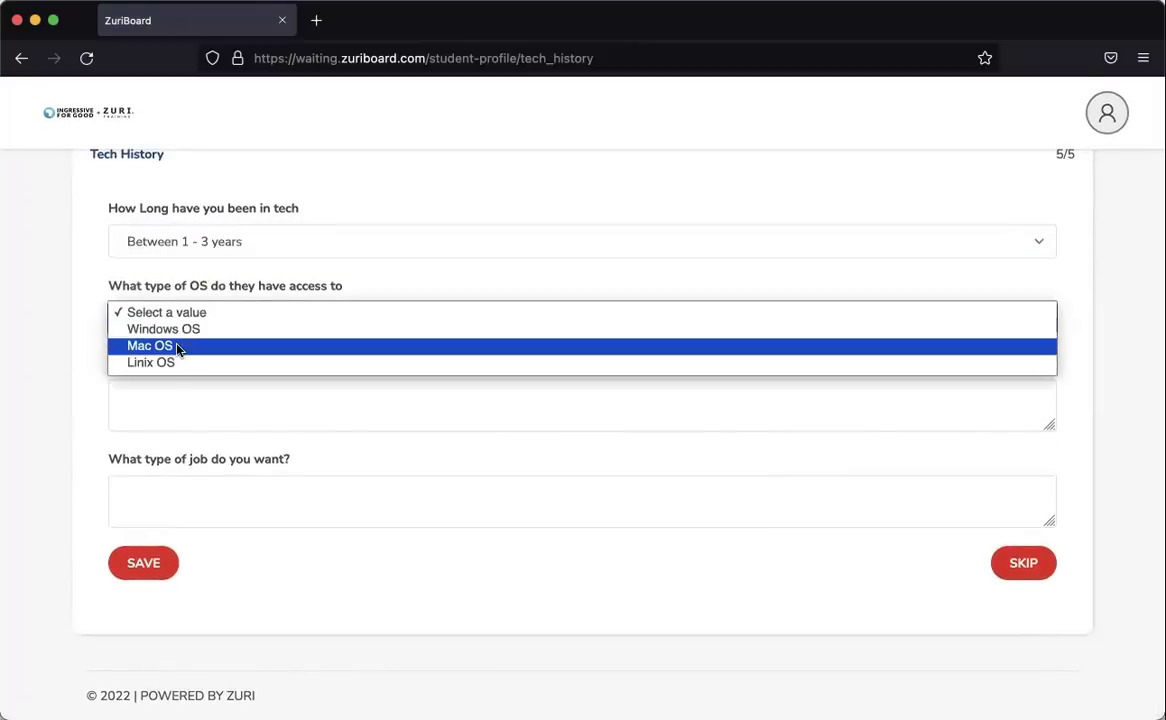
pyautogui.click(175, 346)
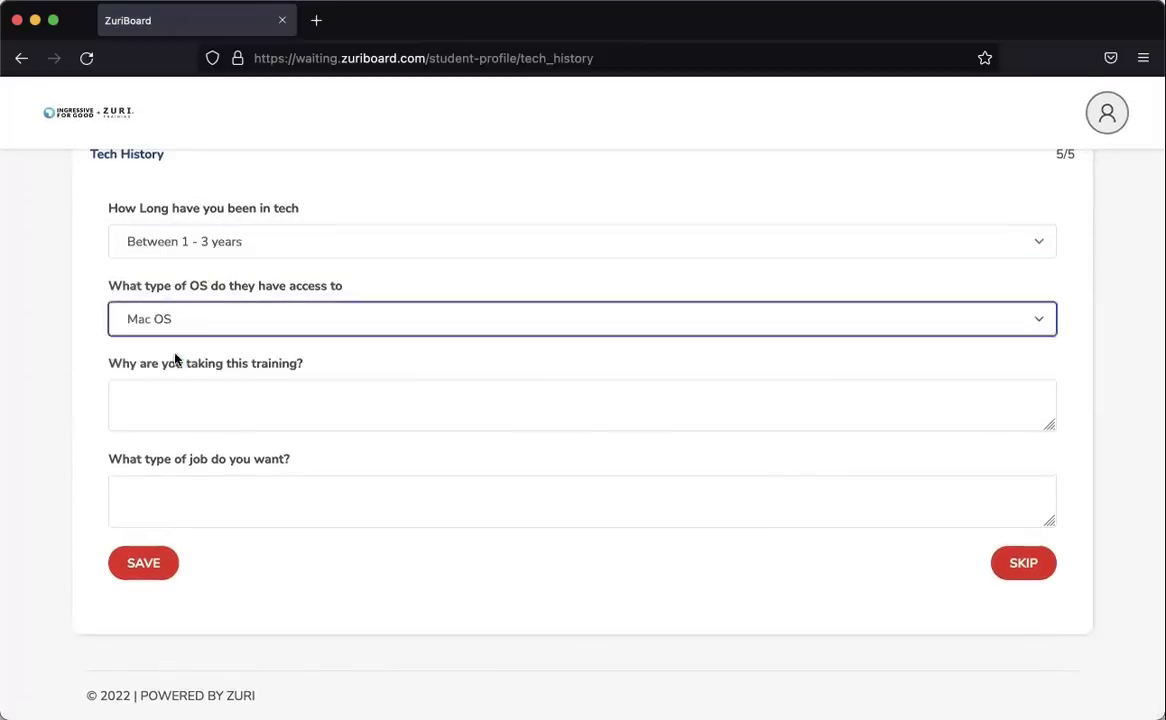
pyautogui.click(173, 405)
pyautogui.write('Because i want to learn full stack development')
pyautogui.click(281, 397)
pyautogui.press('BackSpace')
pyautogui.write('-')
# Answer the job-type question about a foreign remote job and save Tech History.
pyautogui.click(187, 502)
pyautogui.write('I want to get a foreign remote job')
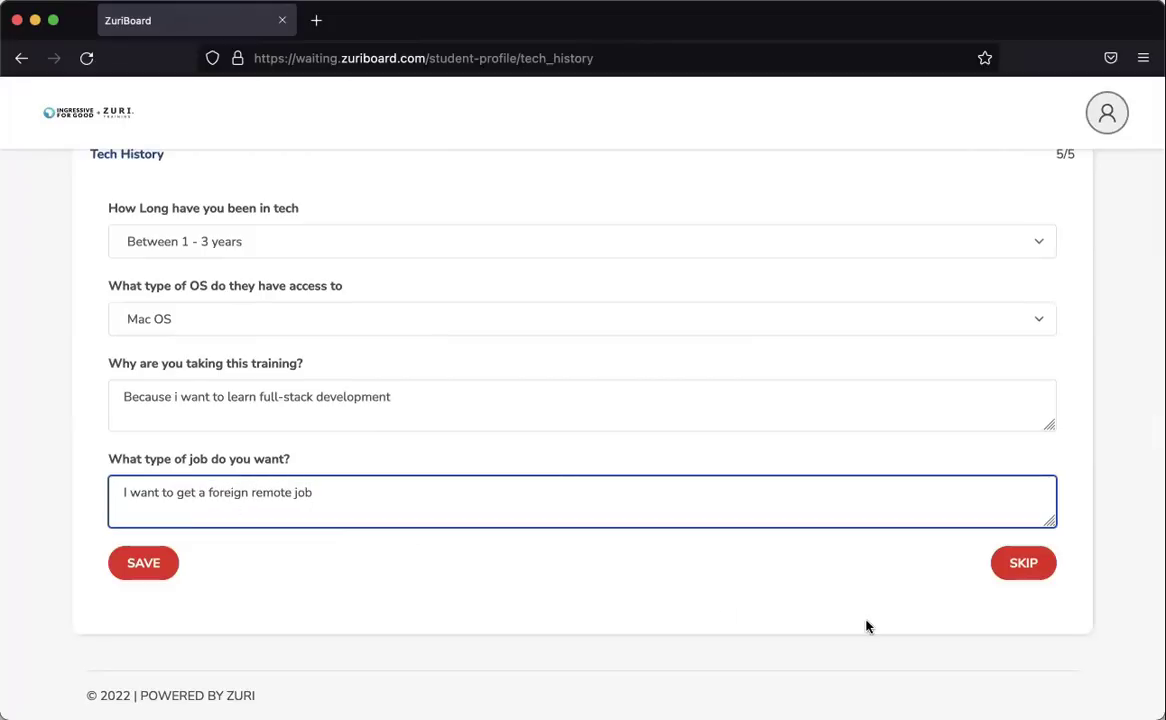
pyautogui.click(164, 574)
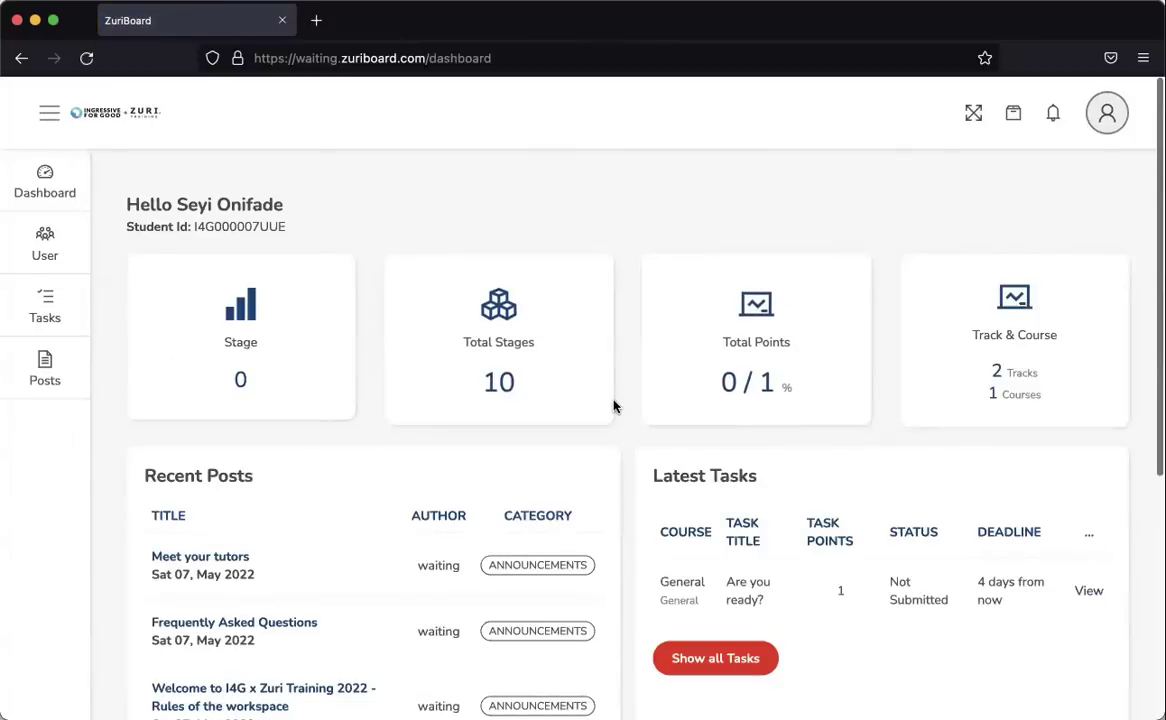
# Scroll through the dashboard to review Stage 0 of 10, points, courses and the unsubmitted 'Are you ready?' task.
pyautogui.scroll(-3, 626, 440)
pyautogui.scroll(3, 626, 440)
pyautogui.scroll(-1, 626, 440)
pyautogui.scroll(1, 626, 440)
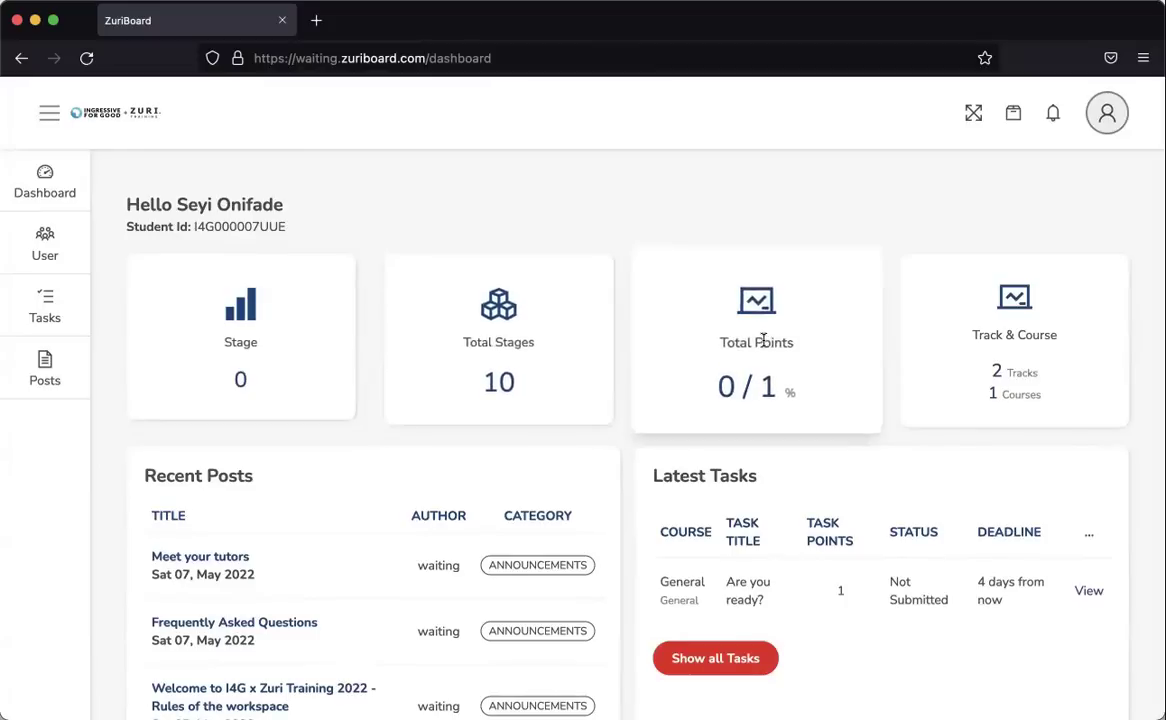
pyautogui.moveTo(773, 390); pyautogui.dragTo(759, 390)
pyautogui.click(892, 215)
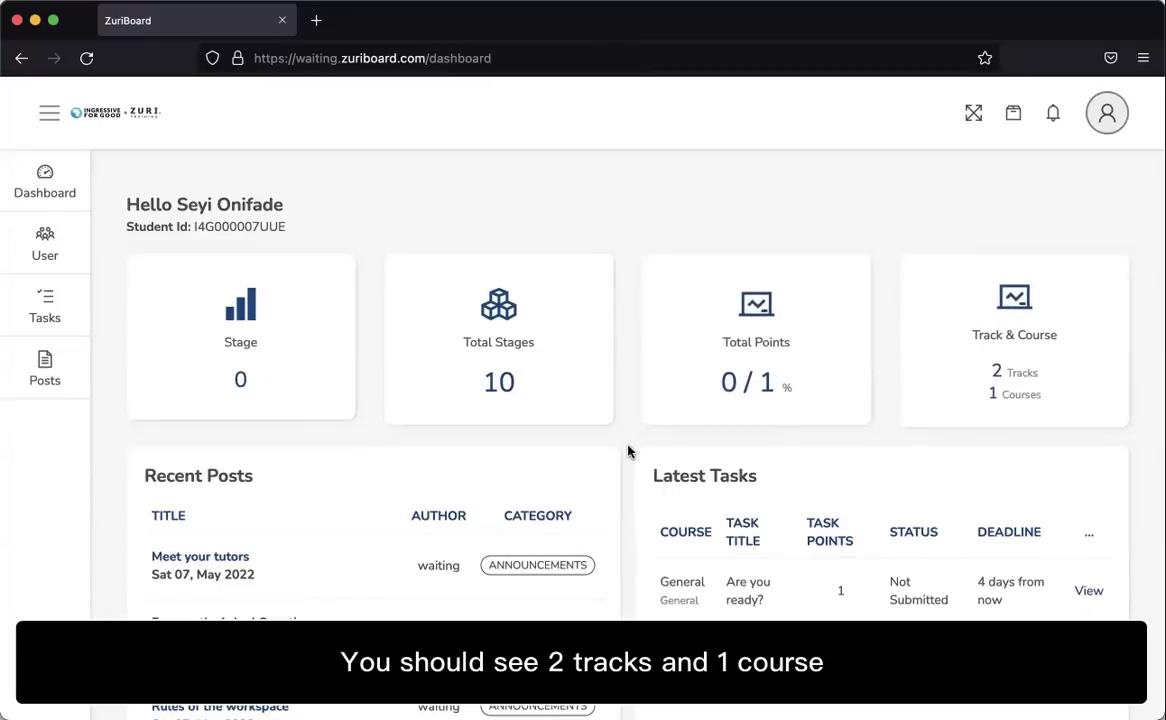
pyautogui.scroll(-2, 626, 451)
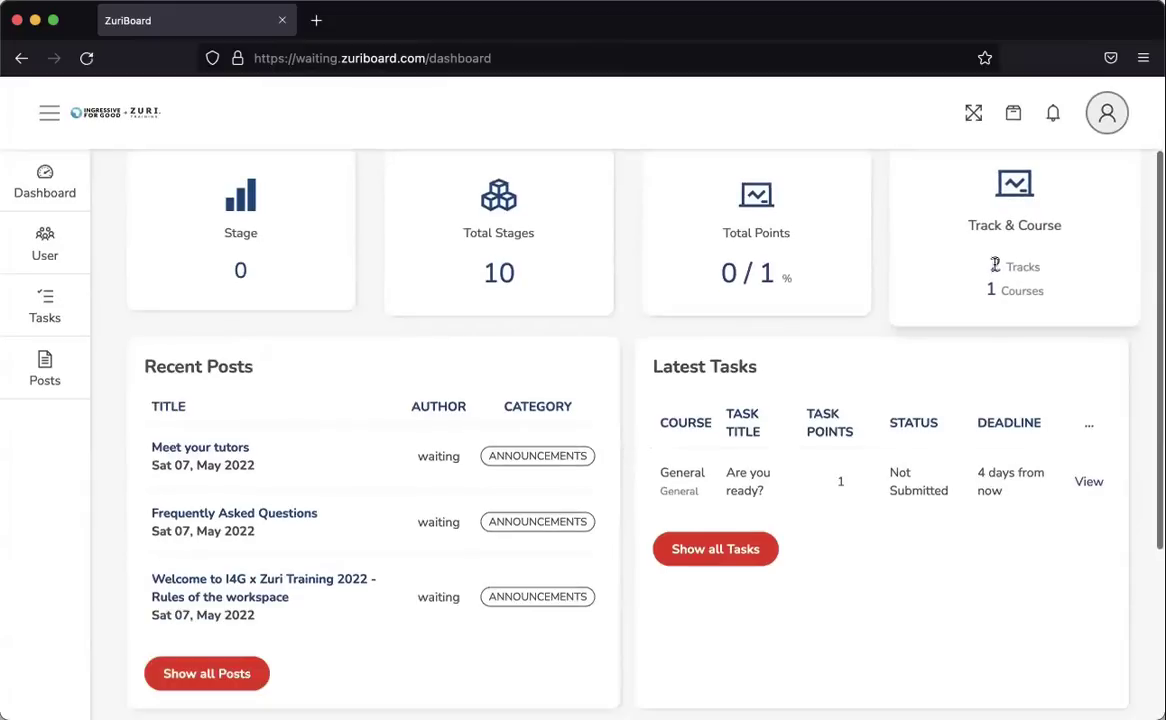
pyautogui.scroll(-1, 593, 372)
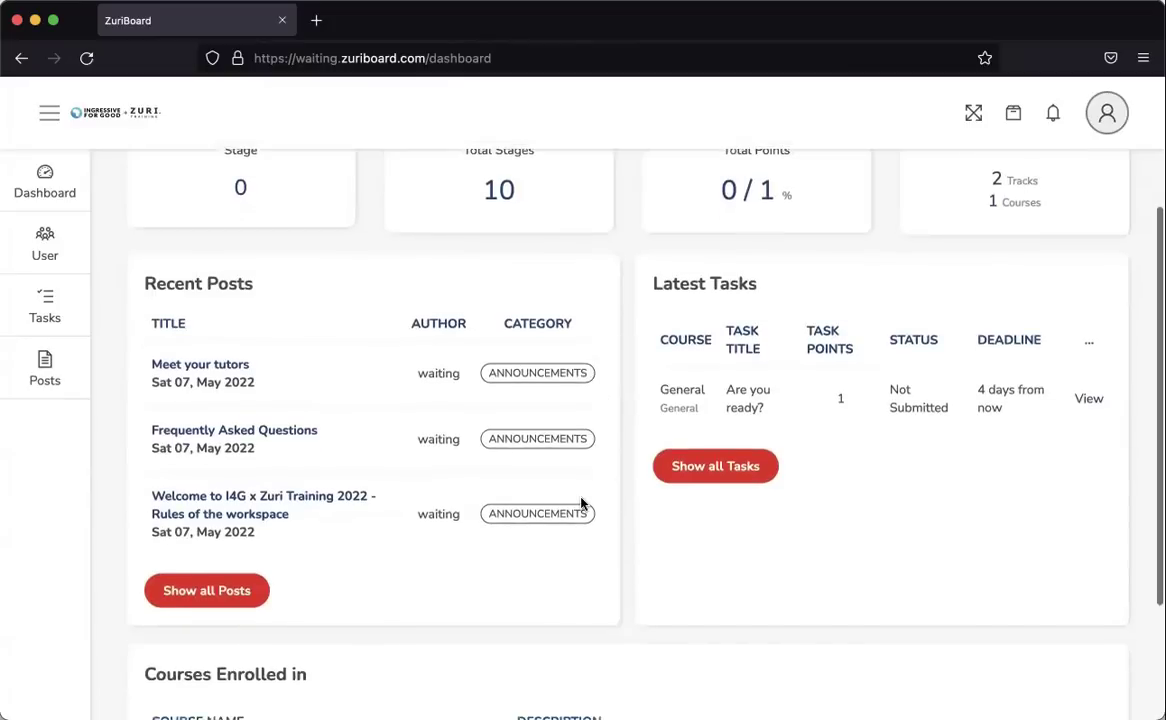
pyautogui.scroll(-3, 583, 505)
pyautogui.scroll(5, 583, 505)
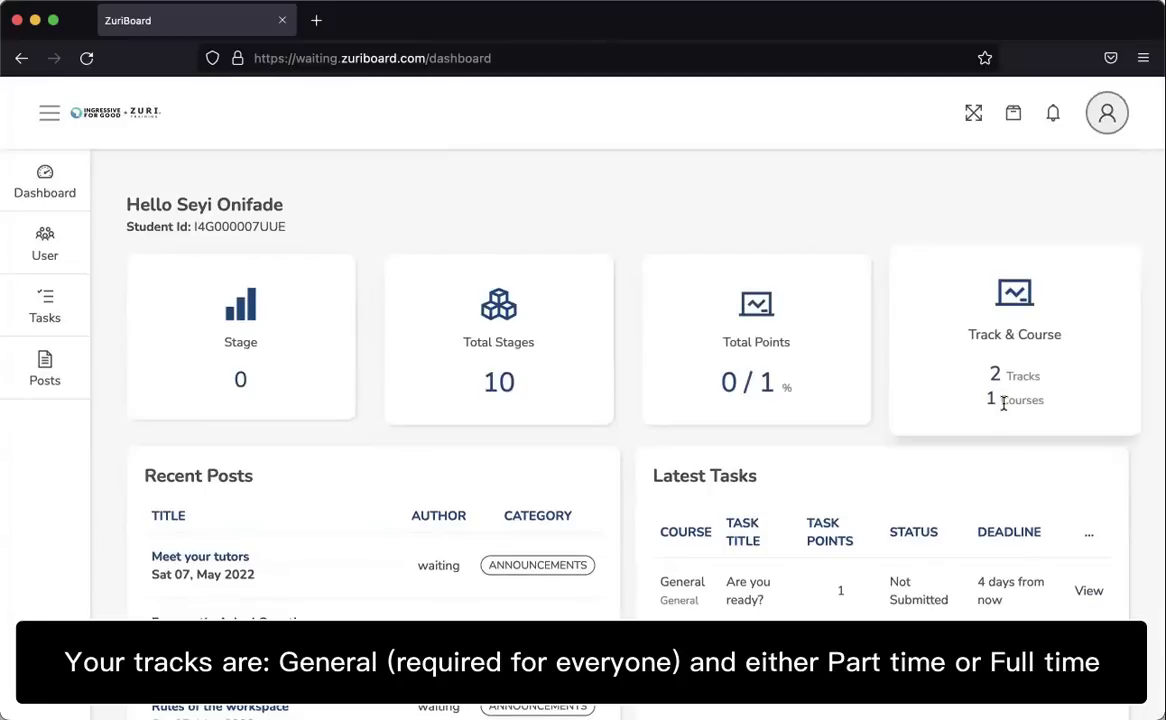
pyautogui.scroll(-3, 620, 472)
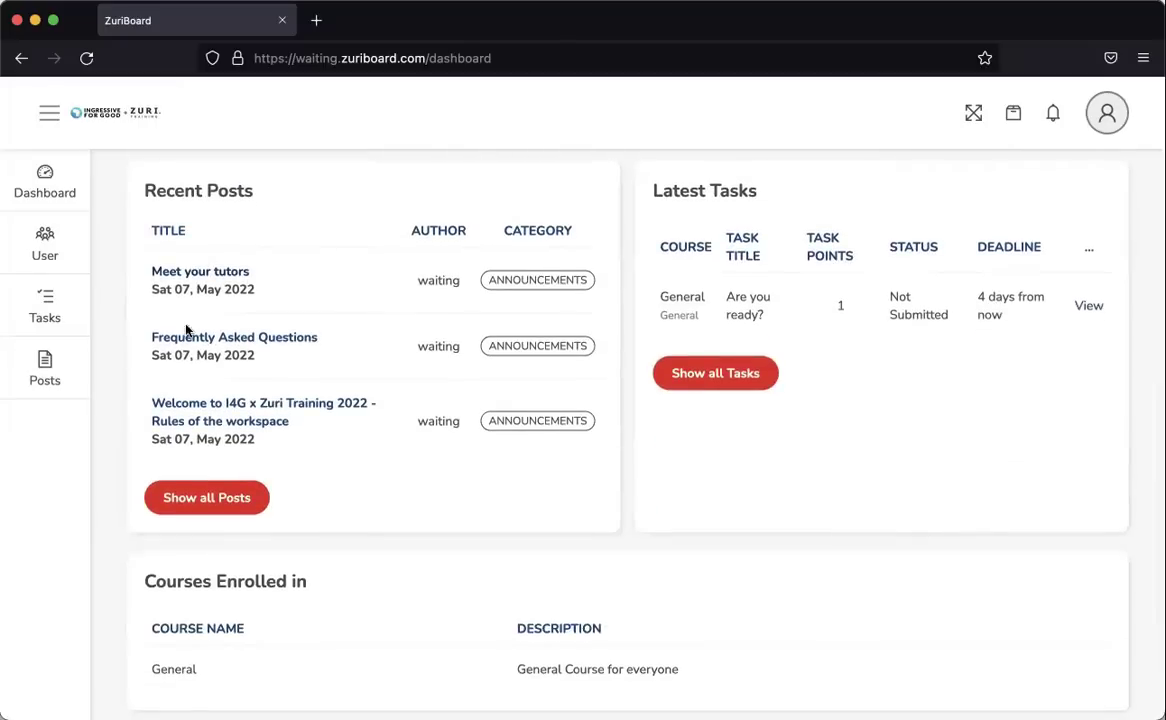
# Read the 'Meet your tutors' post, then go back to the dashboard.
pyautogui.click(221, 277)
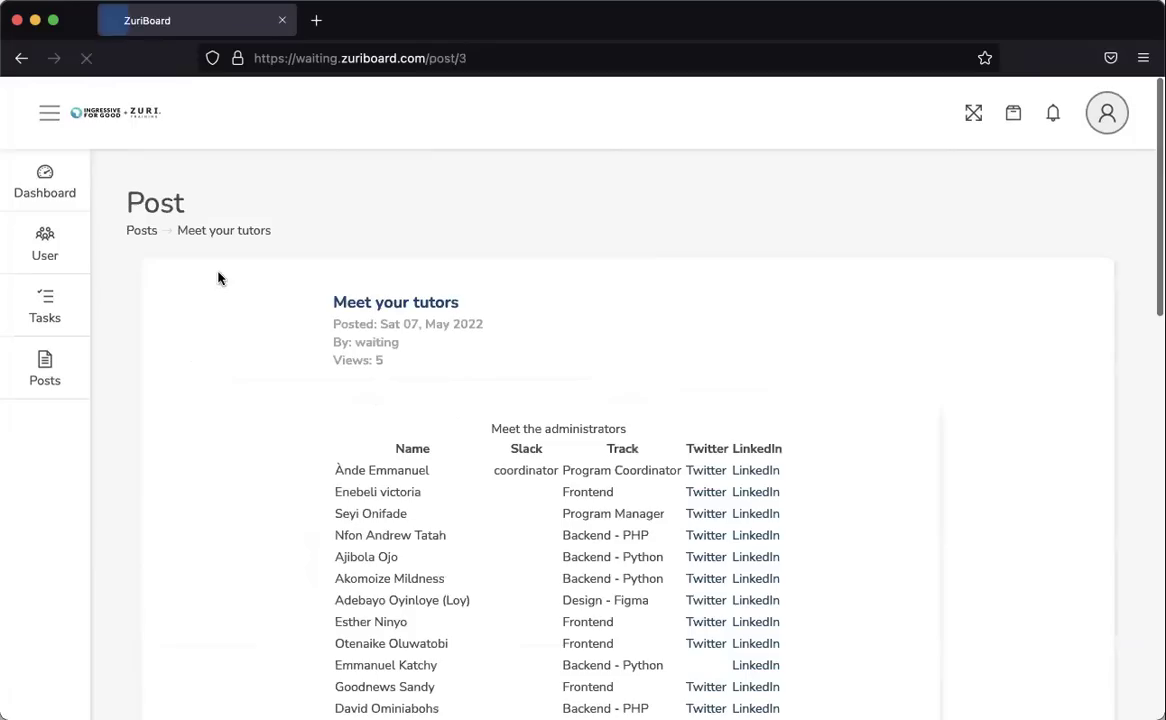
pyautogui.scroll(-5, 286, 458)
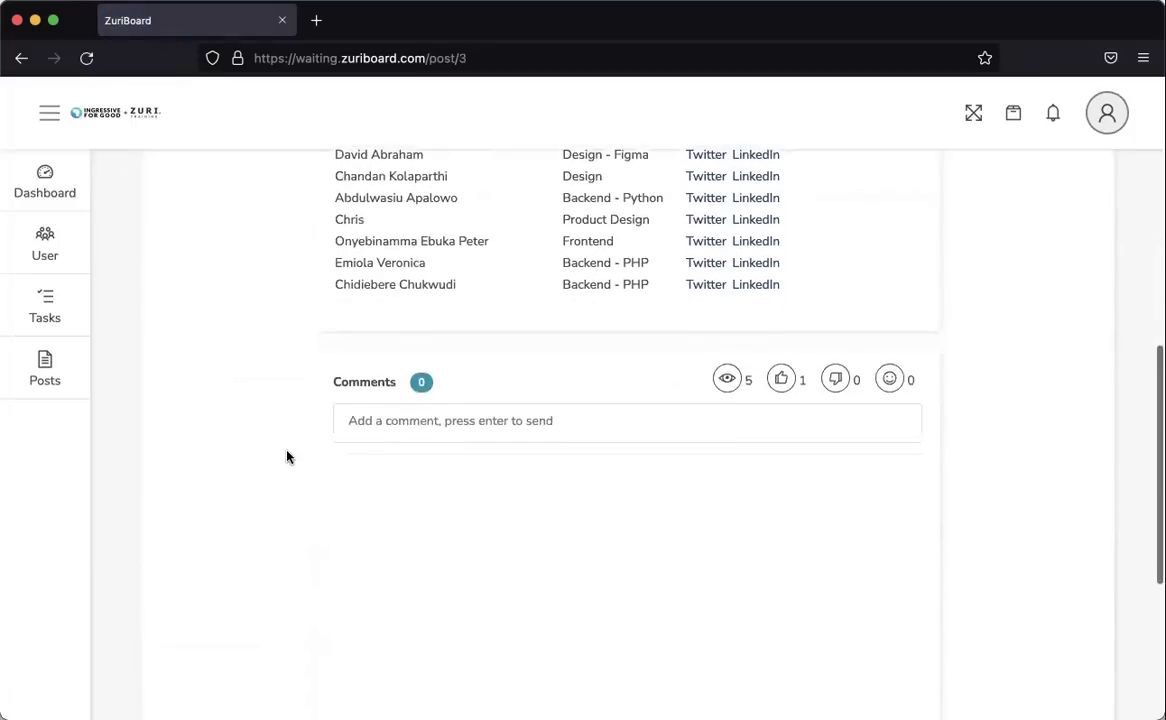
pyautogui.scroll(2, 287, 457)
pyautogui.scroll(-2, 968, 506)
pyautogui.click(466, 481)
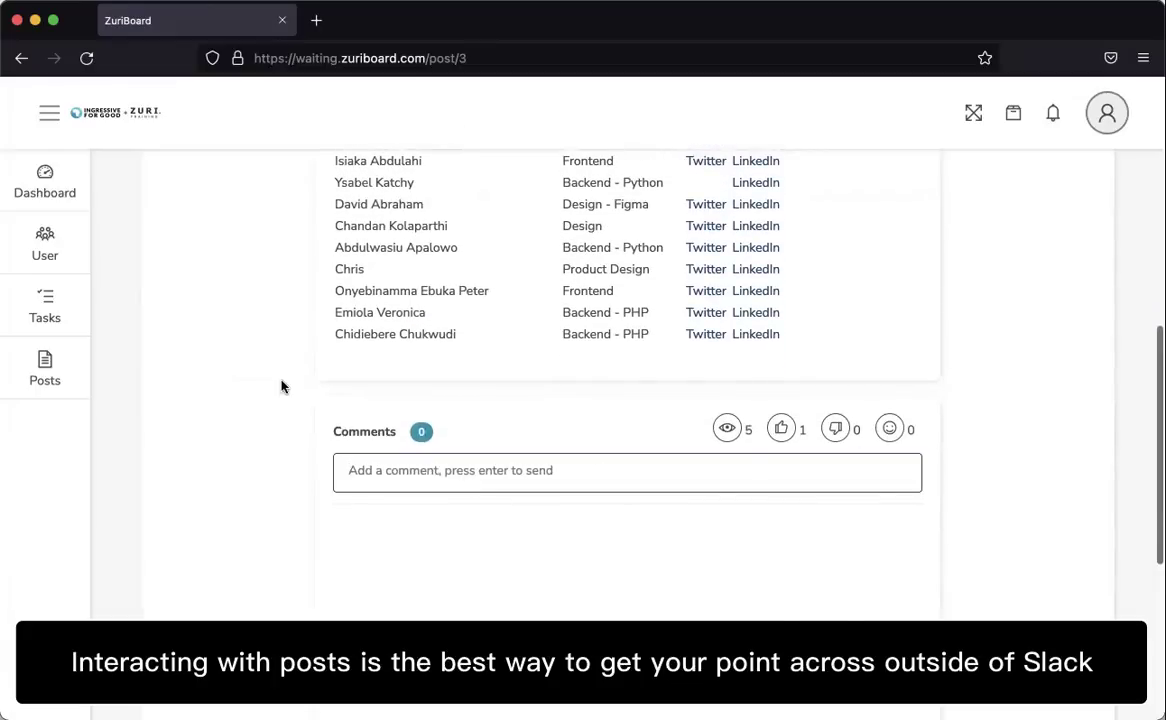
pyautogui.scroll(10, 111, 110)
pyautogui.click(21, 58)
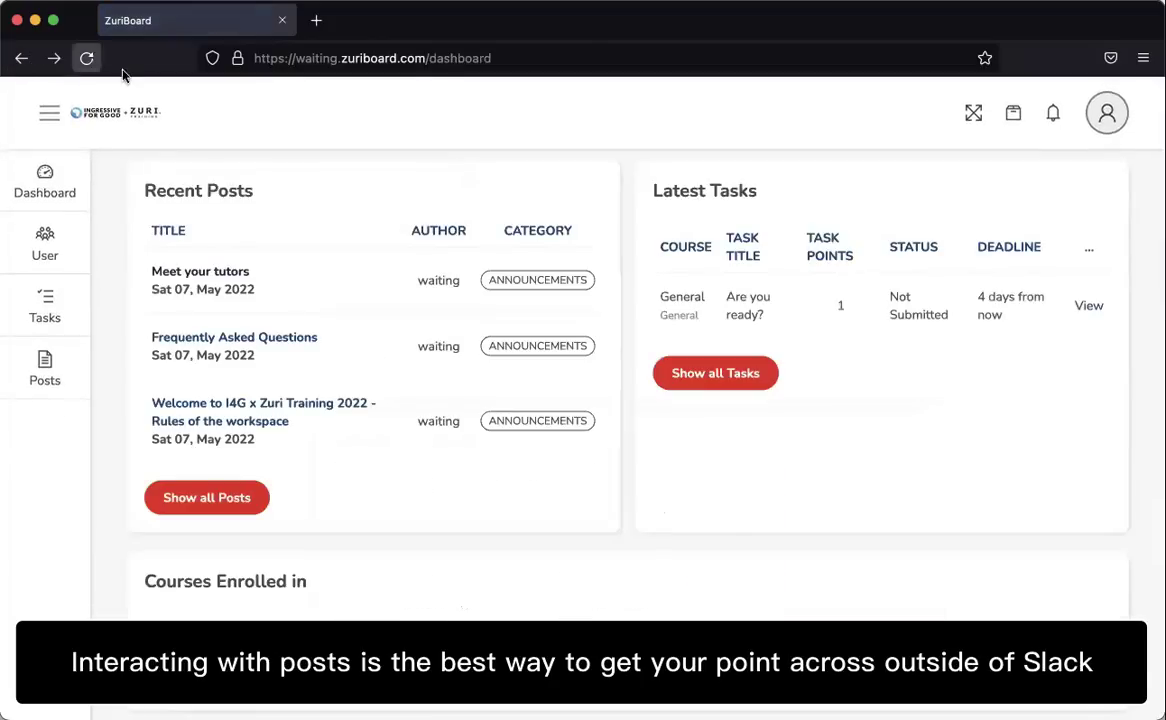
# Open the Frequently Asked Questions post and return to the dashboard.
pyautogui.scroll(2, 290, 502)
pyautogui.scroll(-1, 286, 500)
pyautogui.click(242, 412)
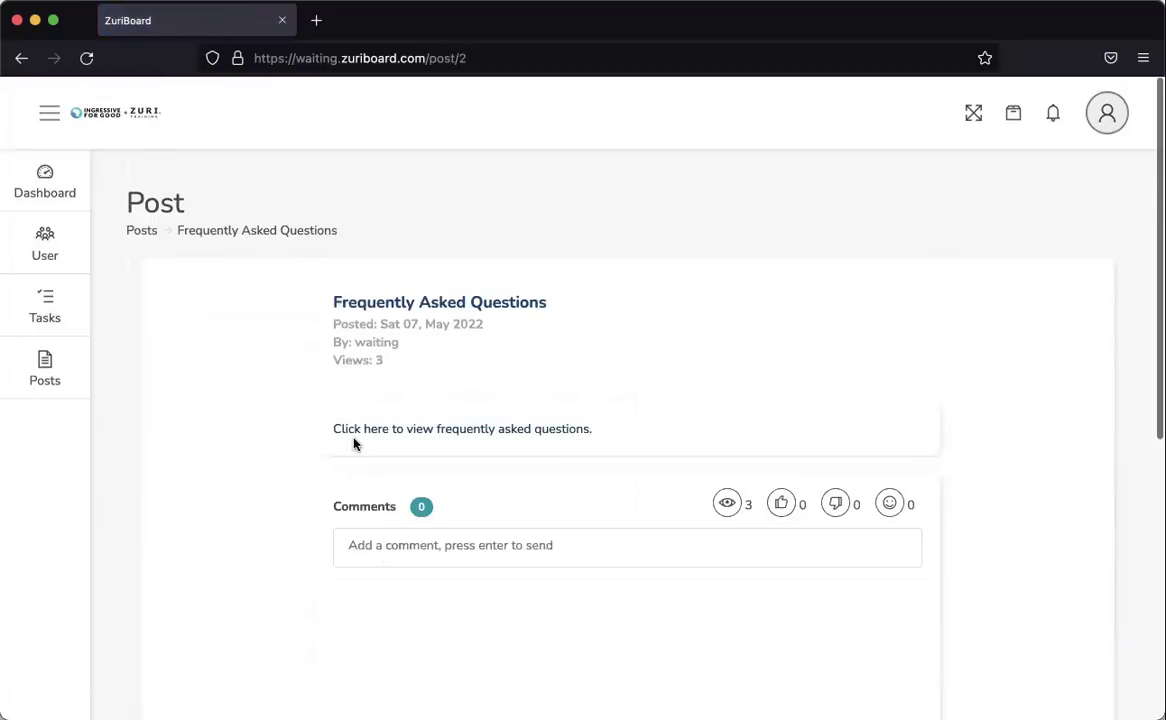
pyautogui.click(21, 58)
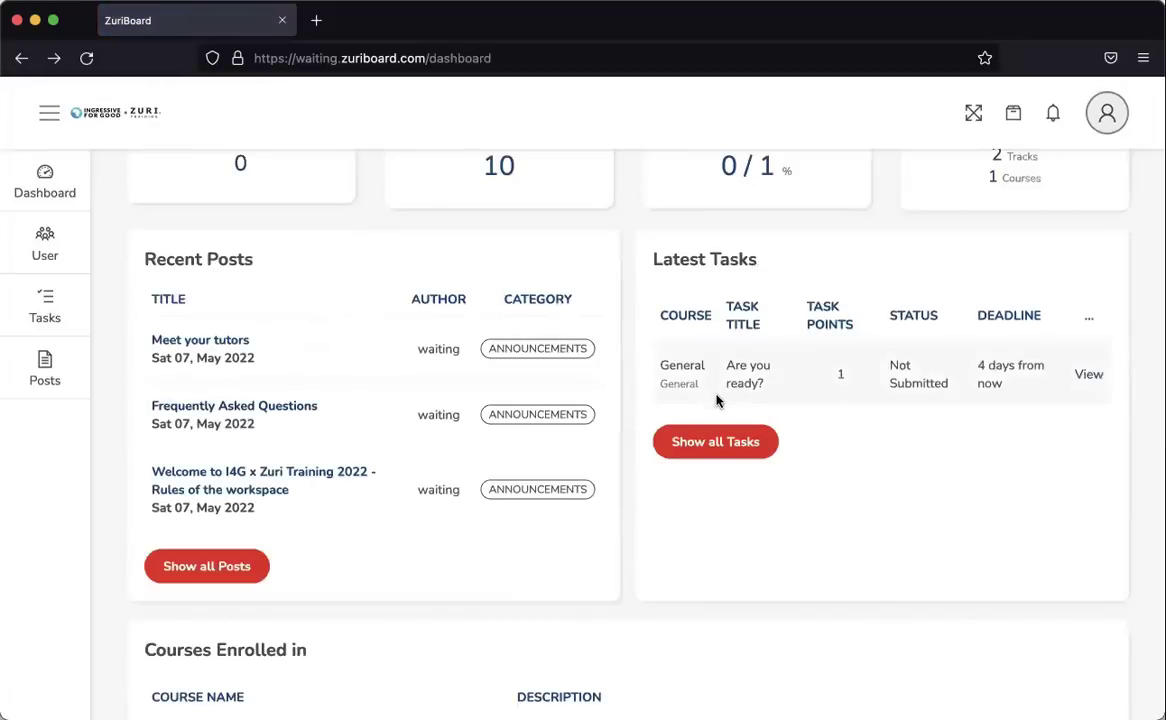
# Open the 'Are you ready?' task page and read through its instructions.
pyautogui.scroll(1, 716, 400)
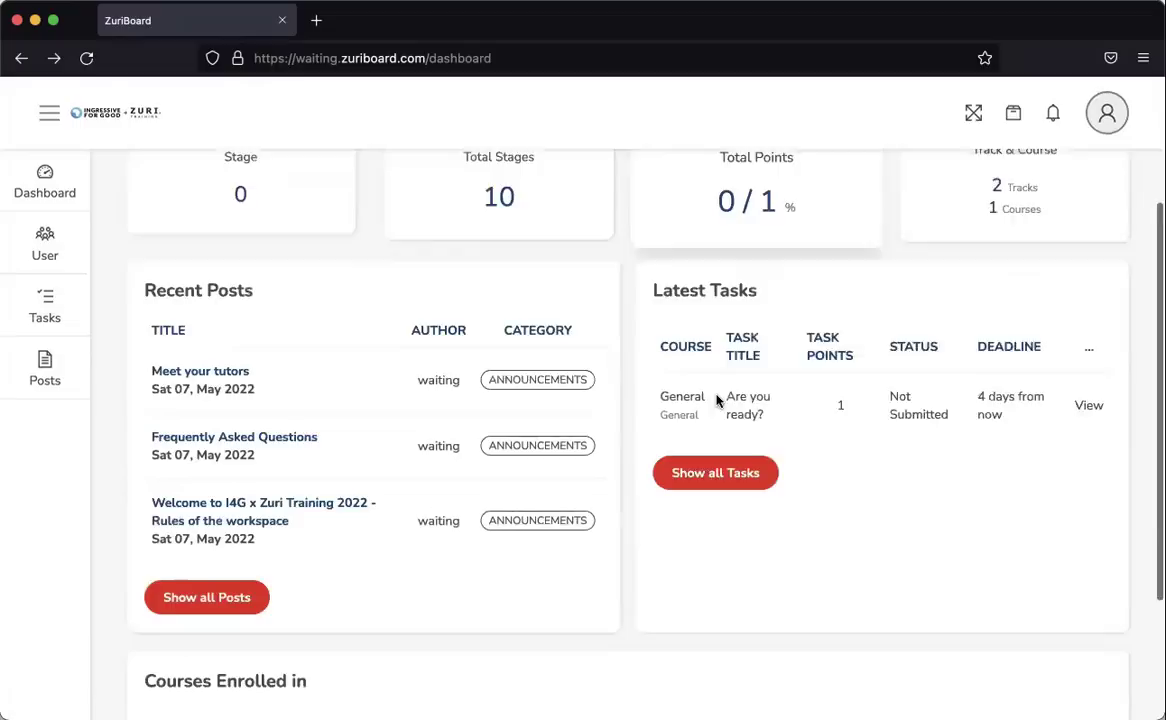
pyautogui.scroll(-1, 716, 400)
pyautogui.scroll(-3, 716, 400)
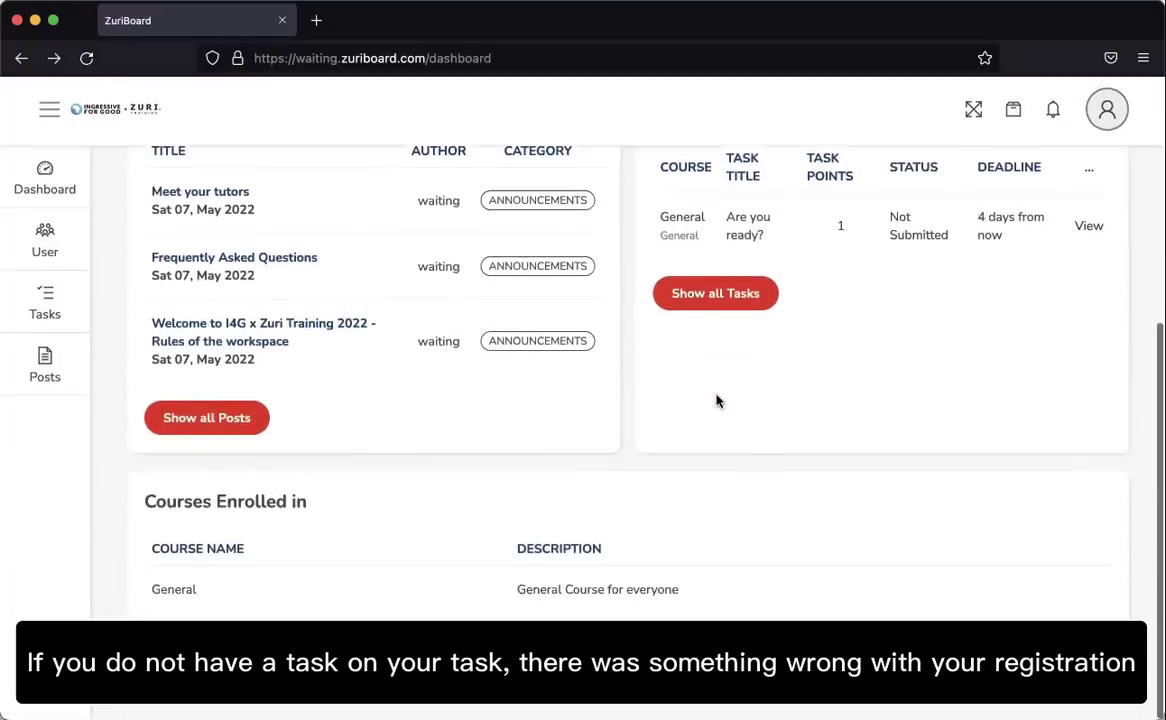
pyautogui.scroll(5, 716, 406)
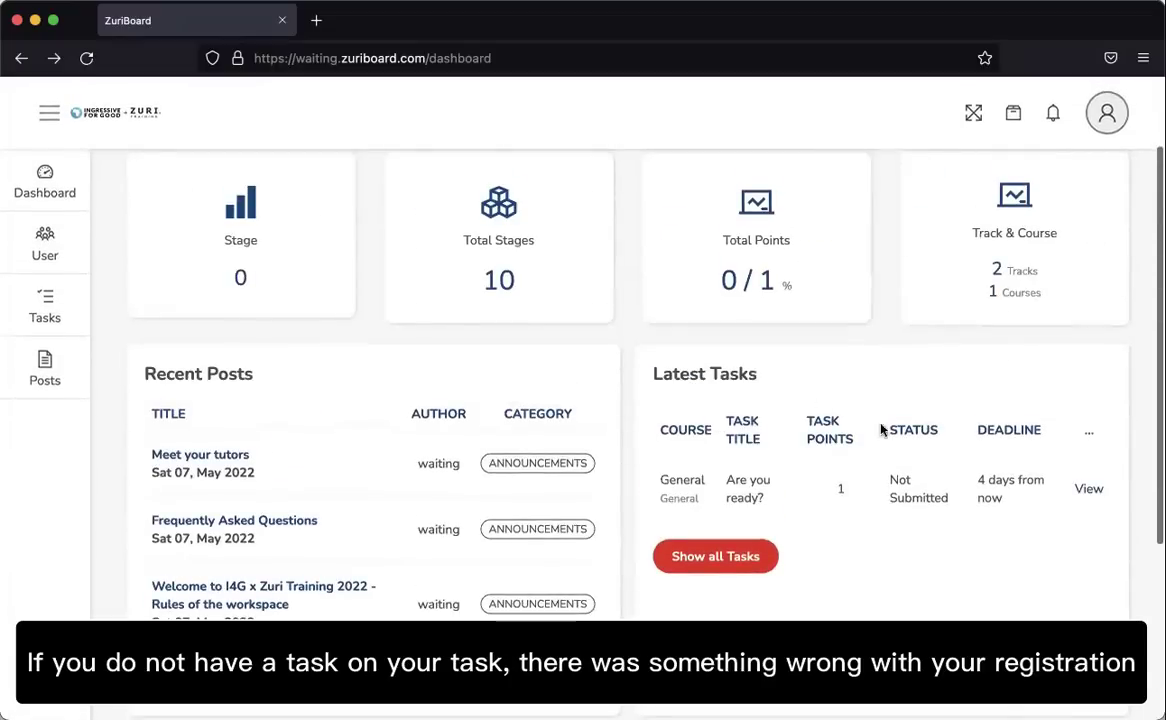
pyautogui.click(1087, 490)
pyautogui.scroll(-3, 365, 370)
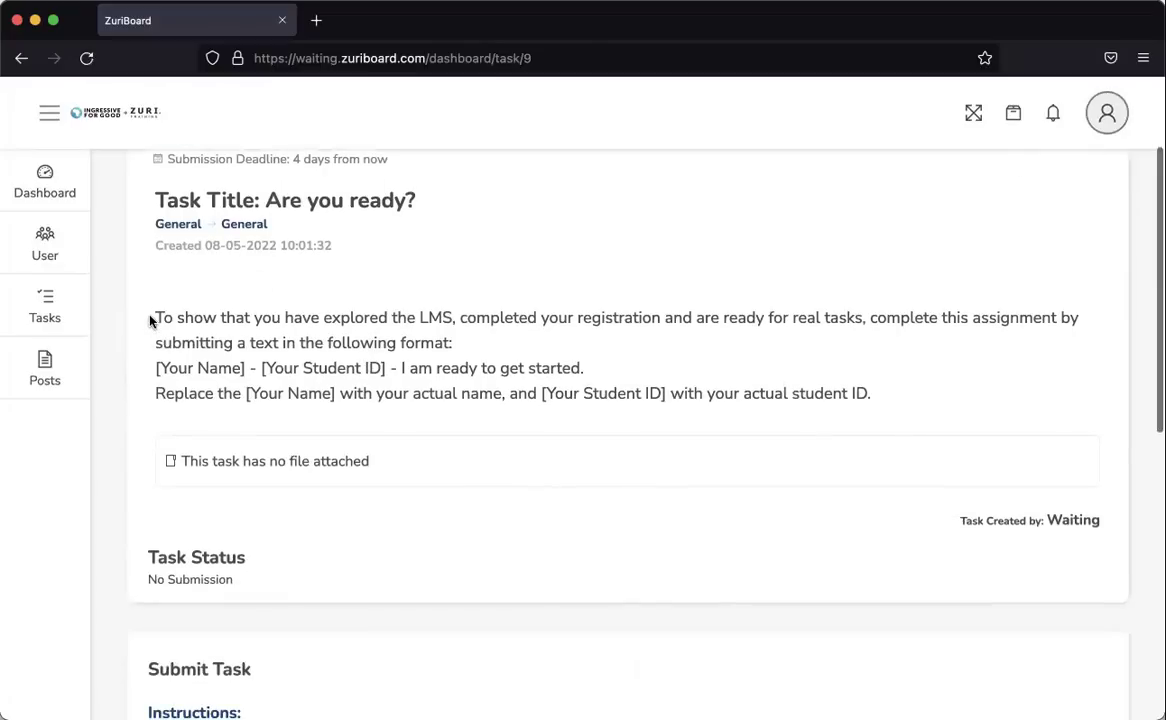
pyautogui.moveTo(153, 318); pyautogui.dragTo(880, 403)
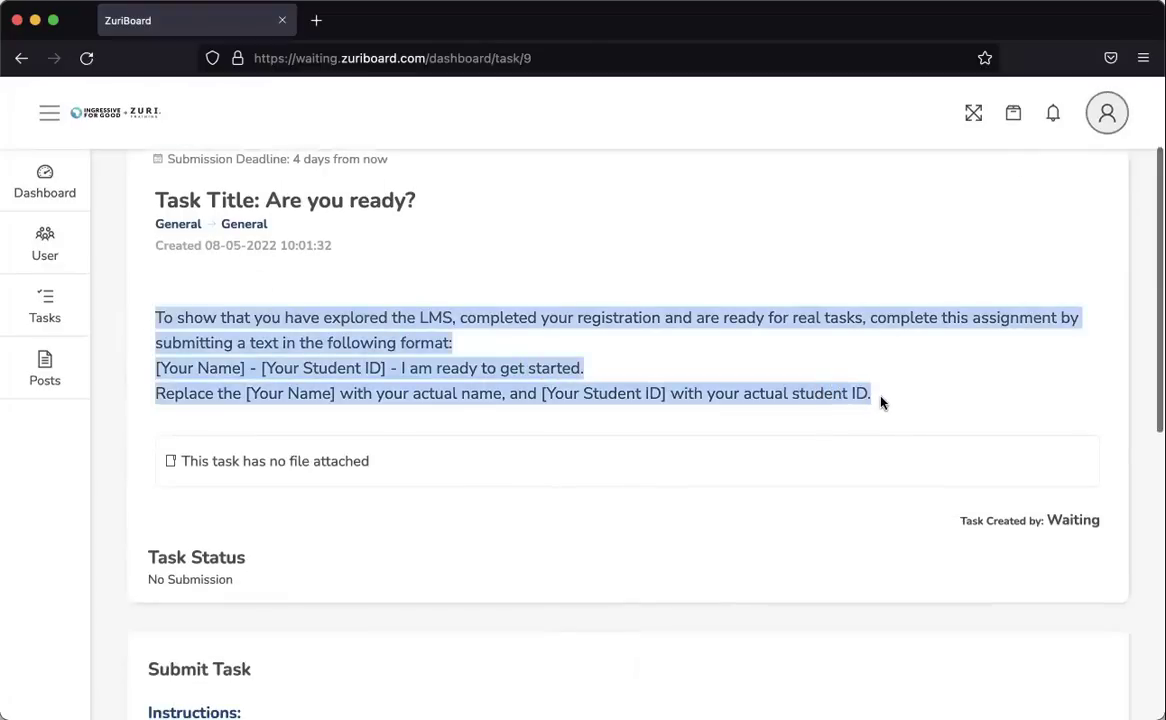
pyautogui.click(578, 370)
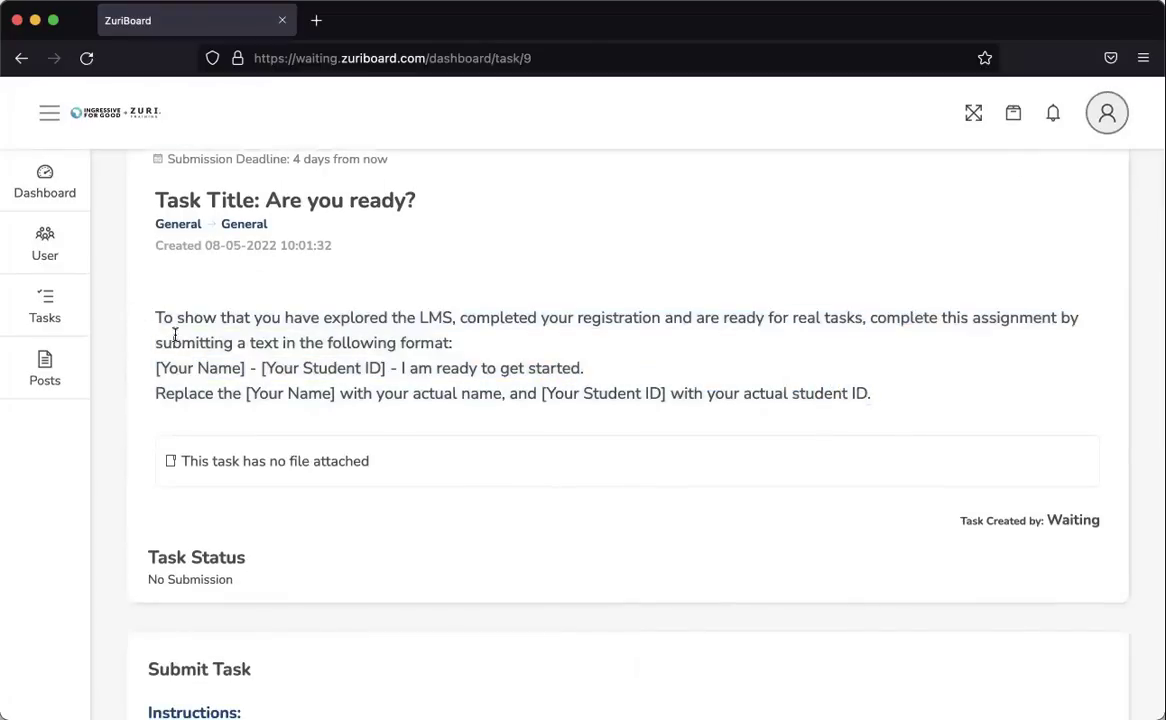
# Start the answer with the student's full name and bring up the Dashboard link's context menu.
pyautogui.scroll(-5, 297, 464)
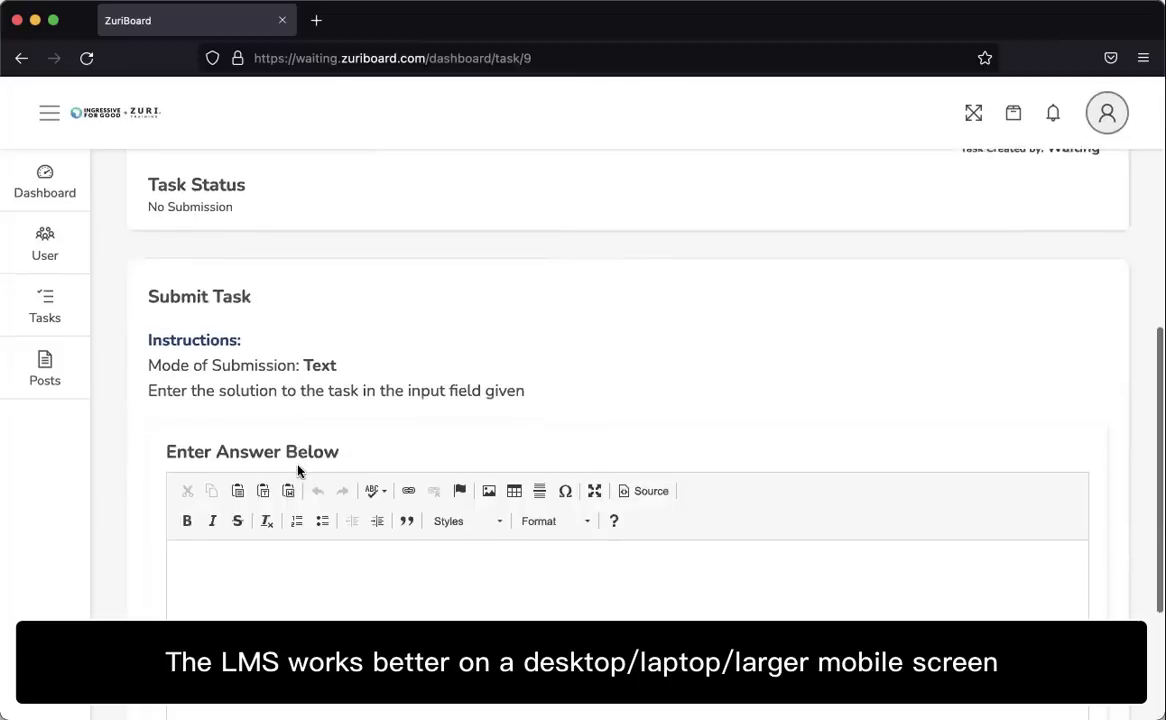
pyautogui.click(270, 576)
pyautogui.scroll(10, 263, 616)
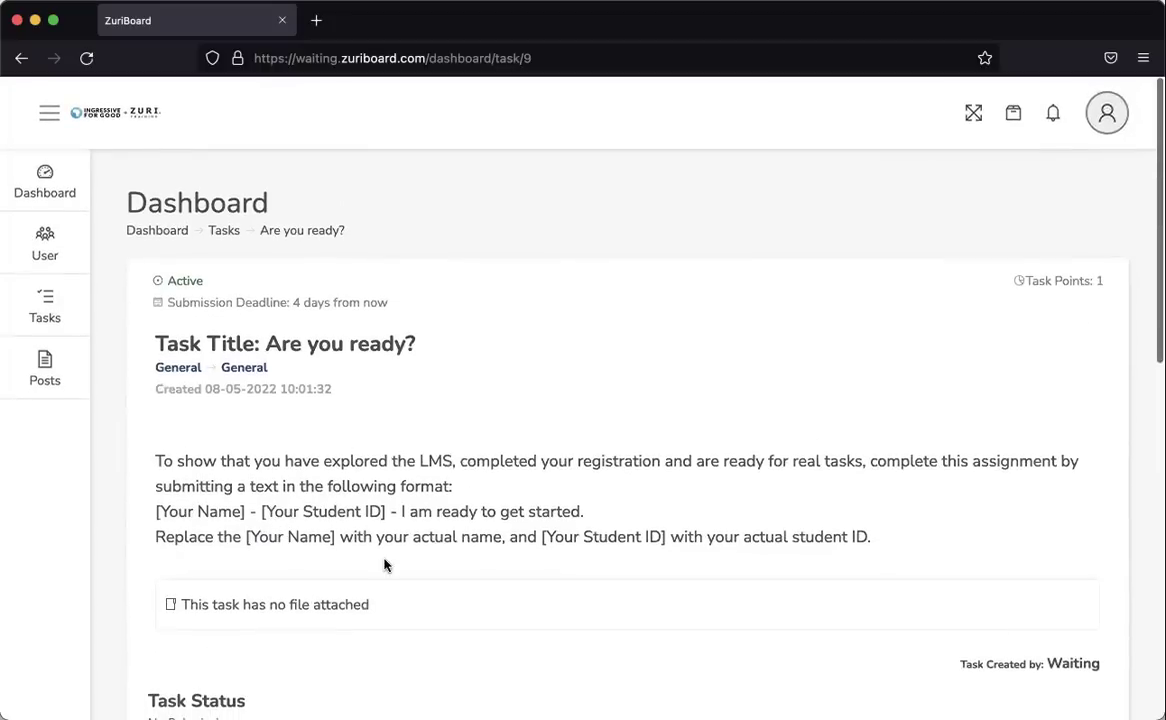
pyautogui.rightClick(44, 164)
# Open the dashboard in a new tab and copy the Student Id from it.
pyautogui.click(76, 176)
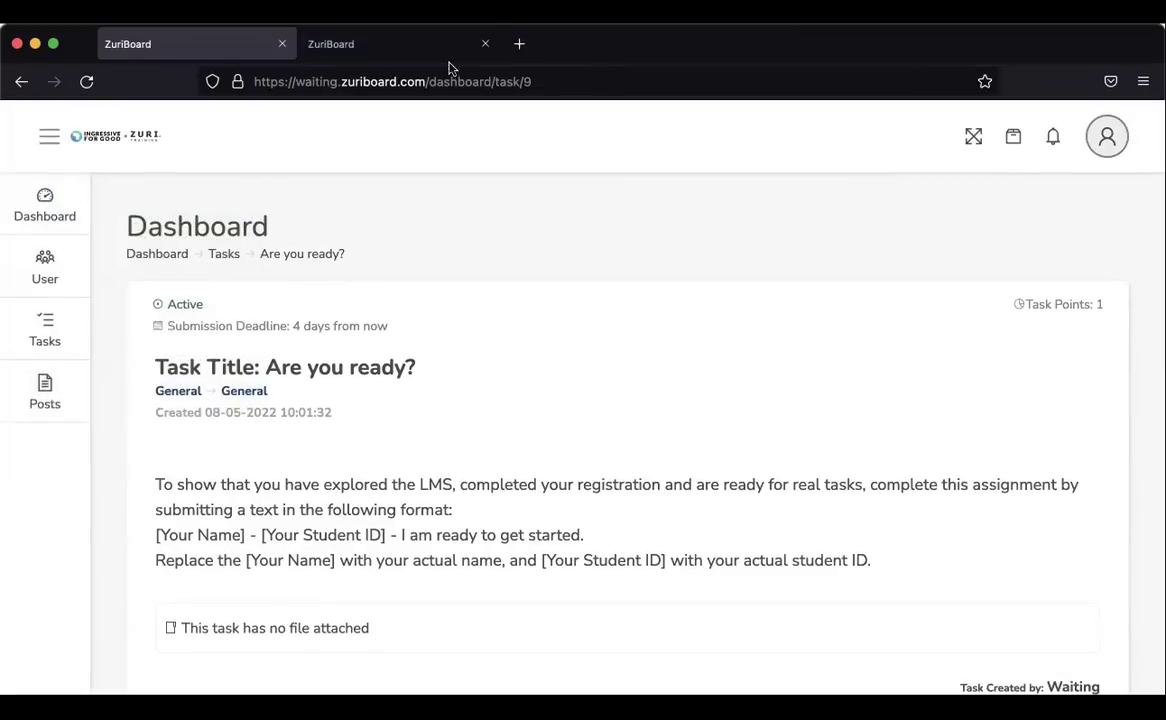
pyautogui.click(346, 19)
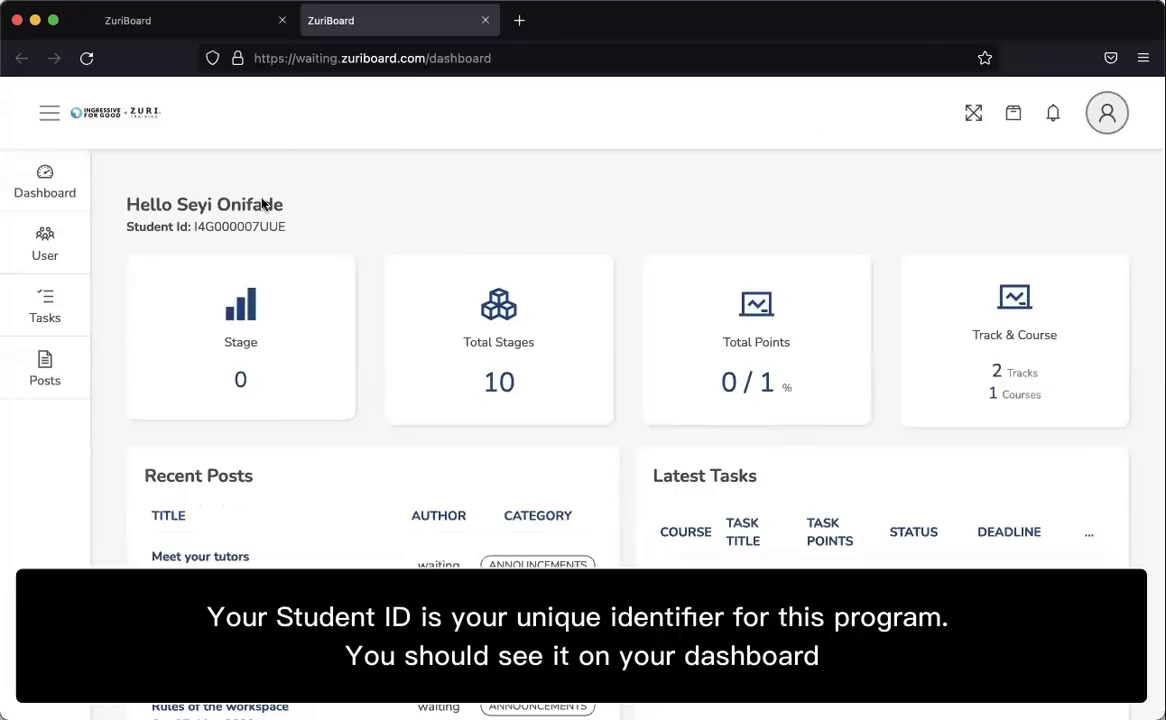
pyautogui.doubleClick(242, 250)
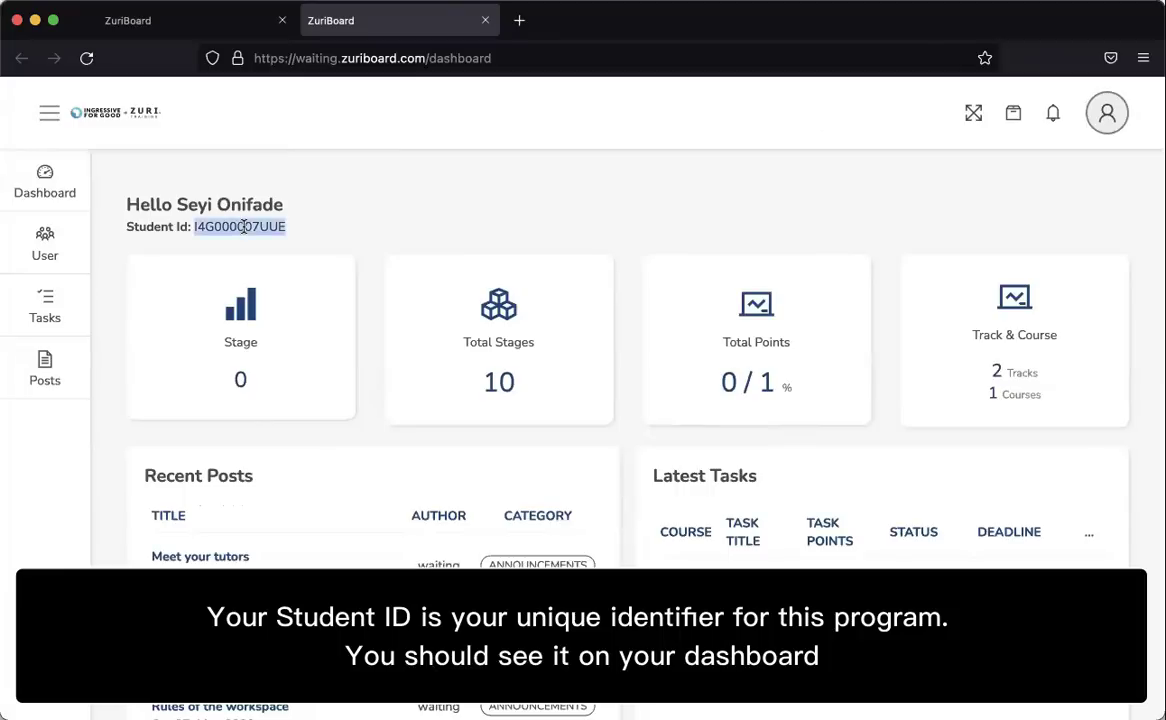
pyautogui.click(195, 22)
# Paste the Student Id after the name, then add 'I am ready to get started'.
pyautogui.scroll(-10, 500, 382)
pyautogui.click(307, 479)
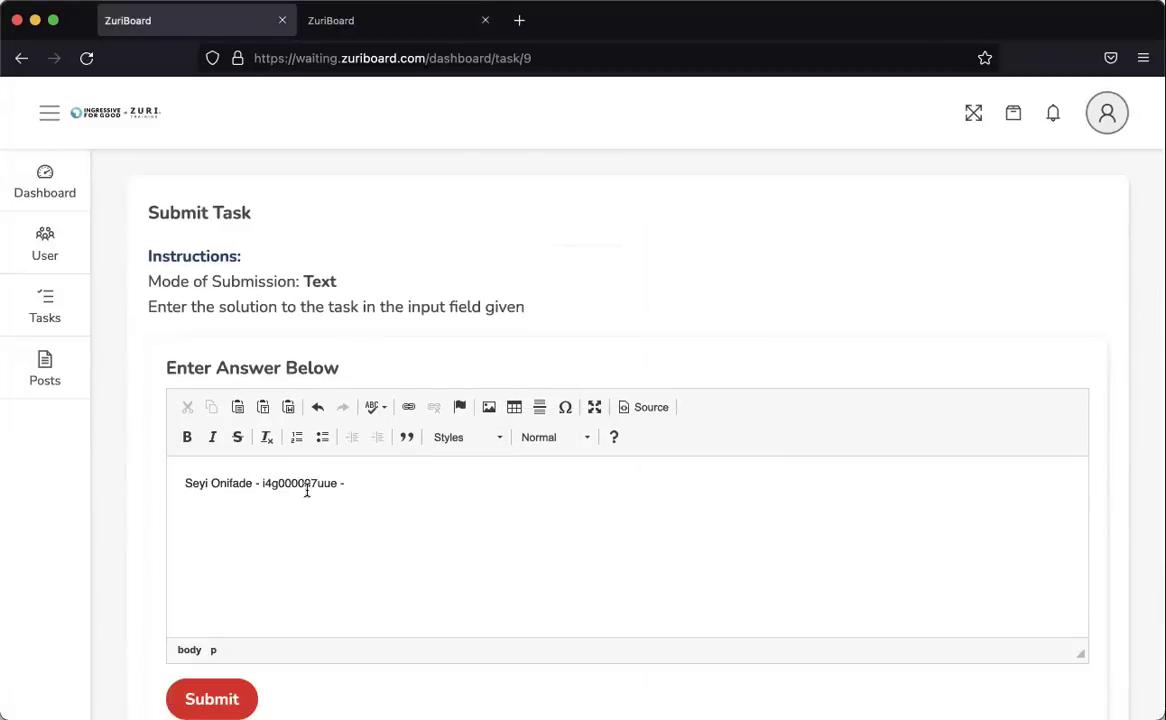
pyautogui.scroll(8, 340, 440)
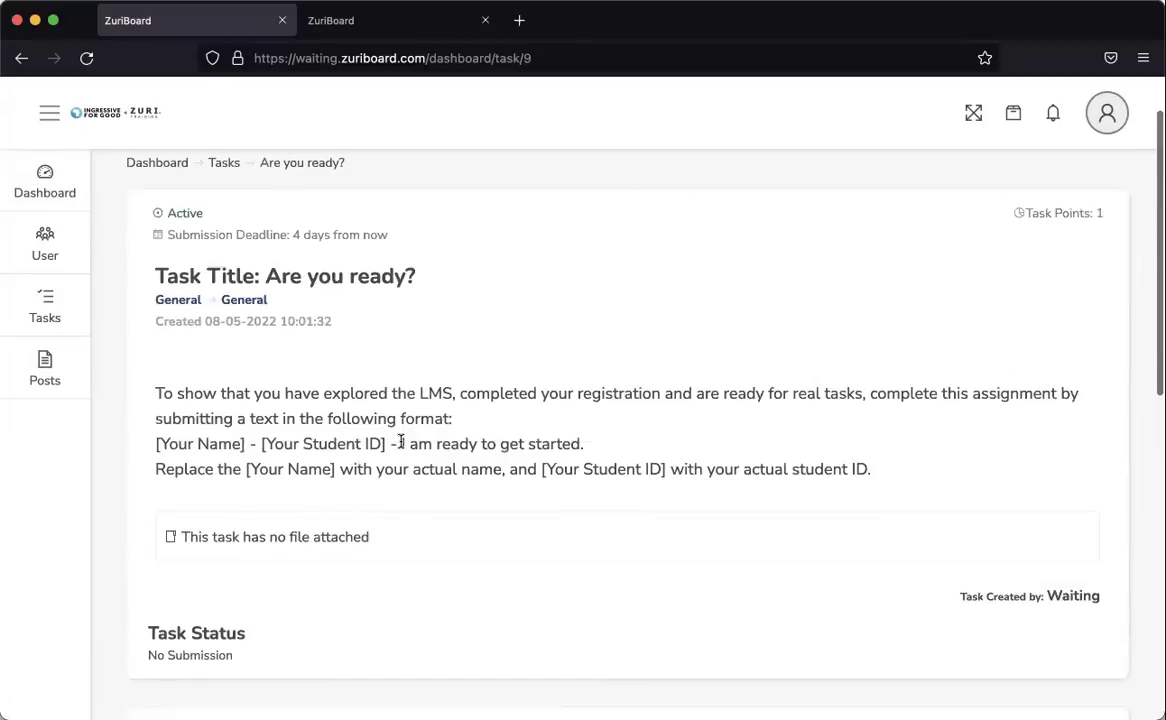
pyautogui.moveTo(400, 441); pyautogui.dragTo(584, 441)
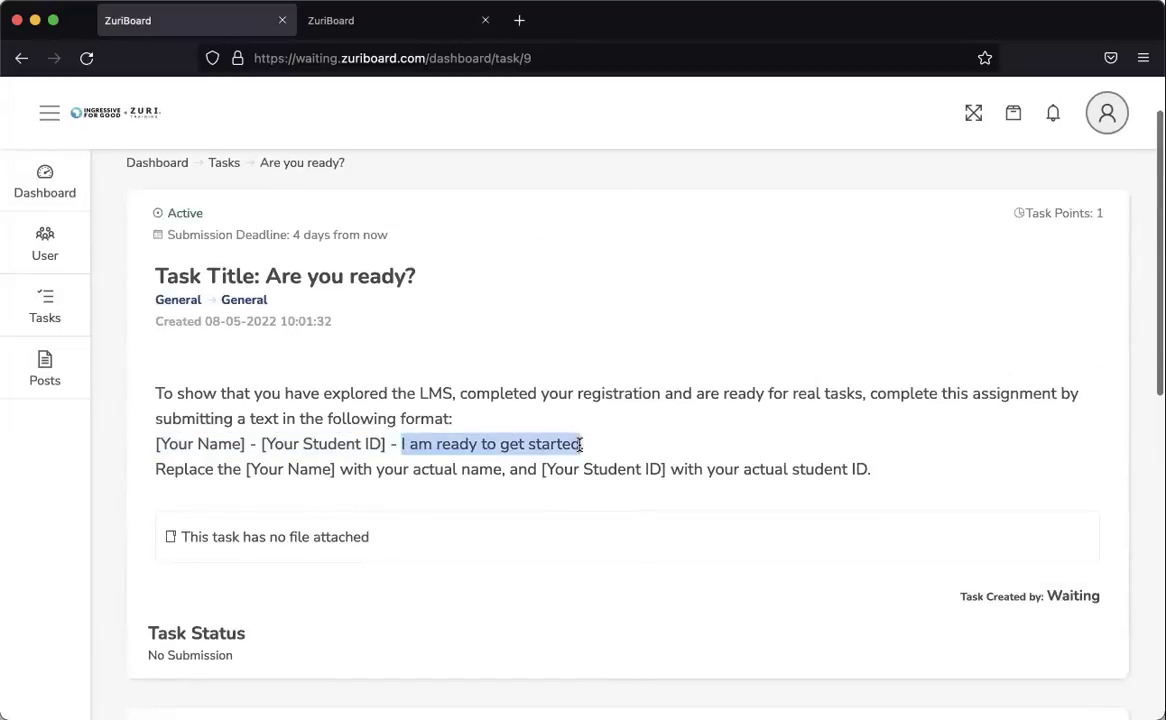
pyautogui.scroll(-5, 580, 440)
pyautogui.write('I am ready to get started')
pyautogui.scroll(-3, 400, 522)
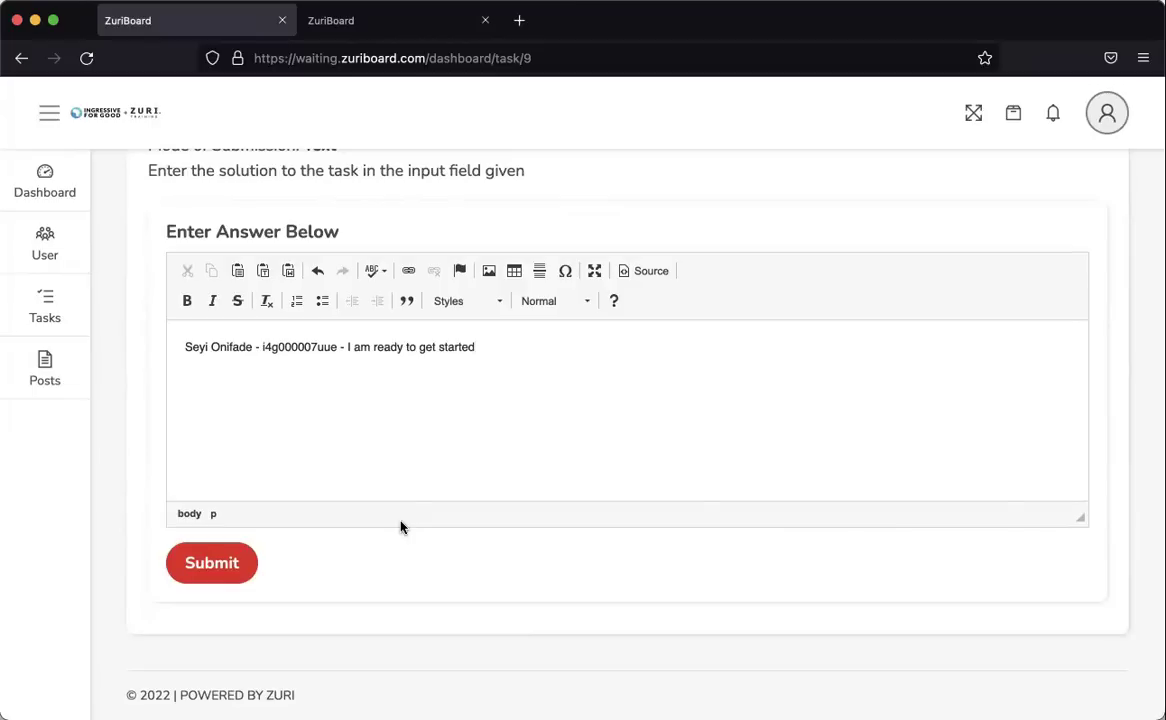
# Submit the answer, confirm with YES, and check that Task Status reads Submitted.
pyautogui.click(212, 563)
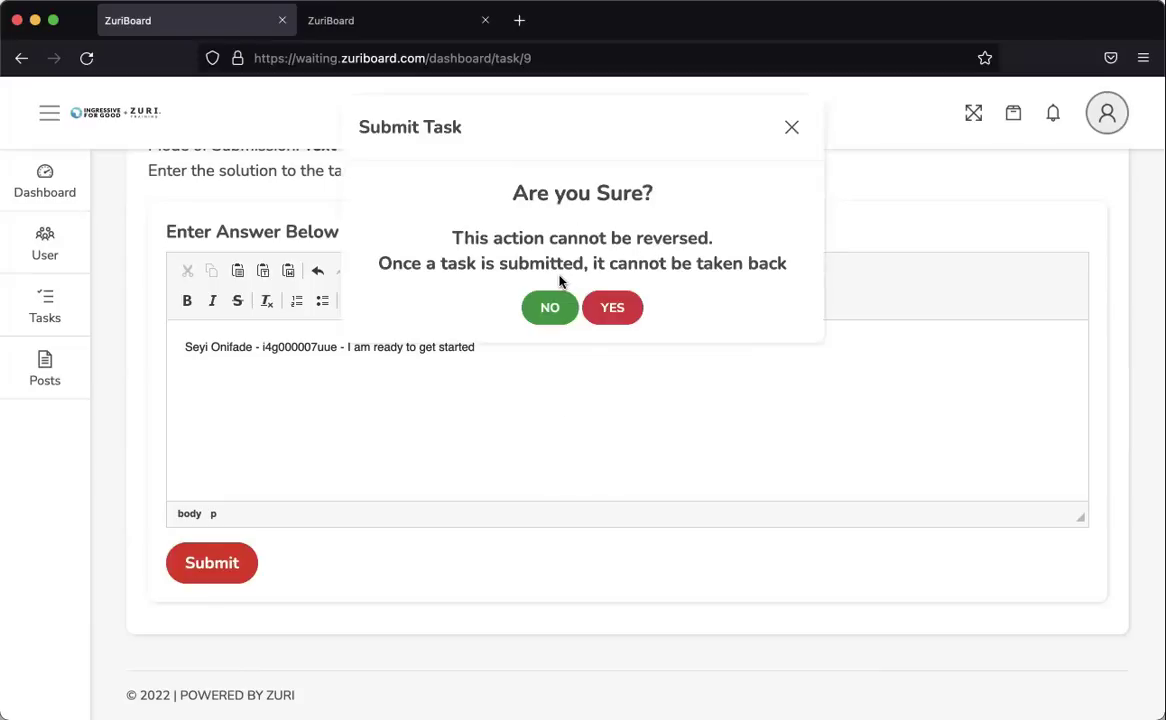
pyautogui.click(596, 310)
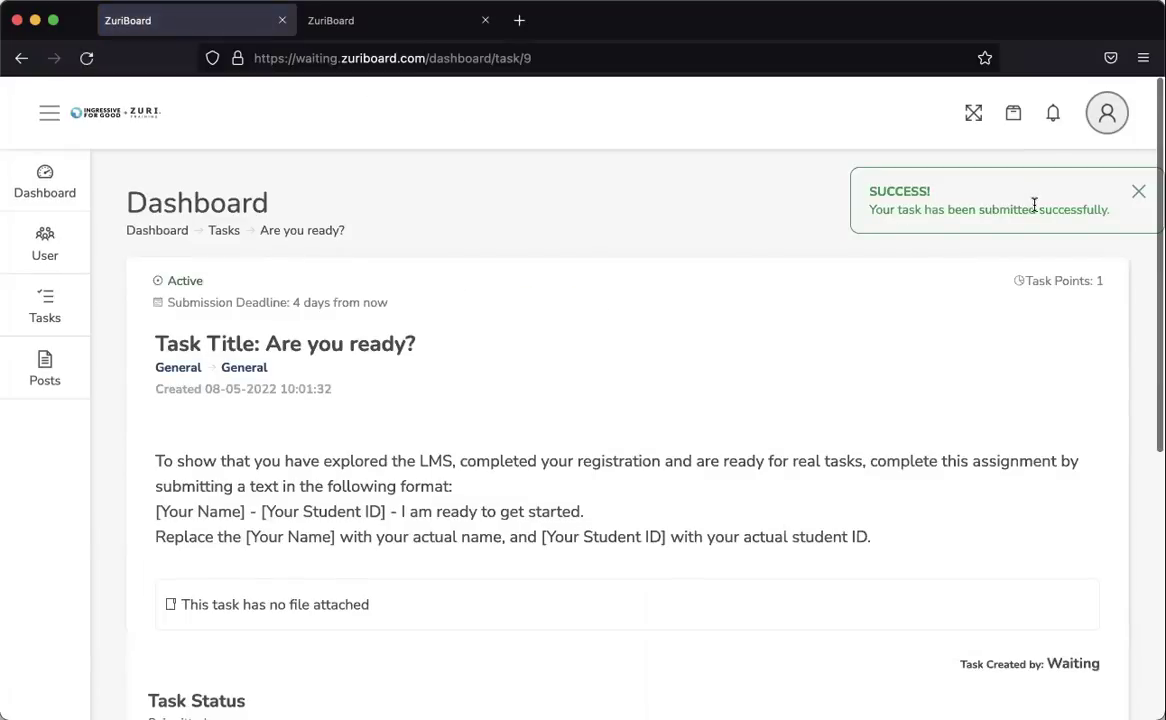
pyautogui.scroll(-5, 438, 315)
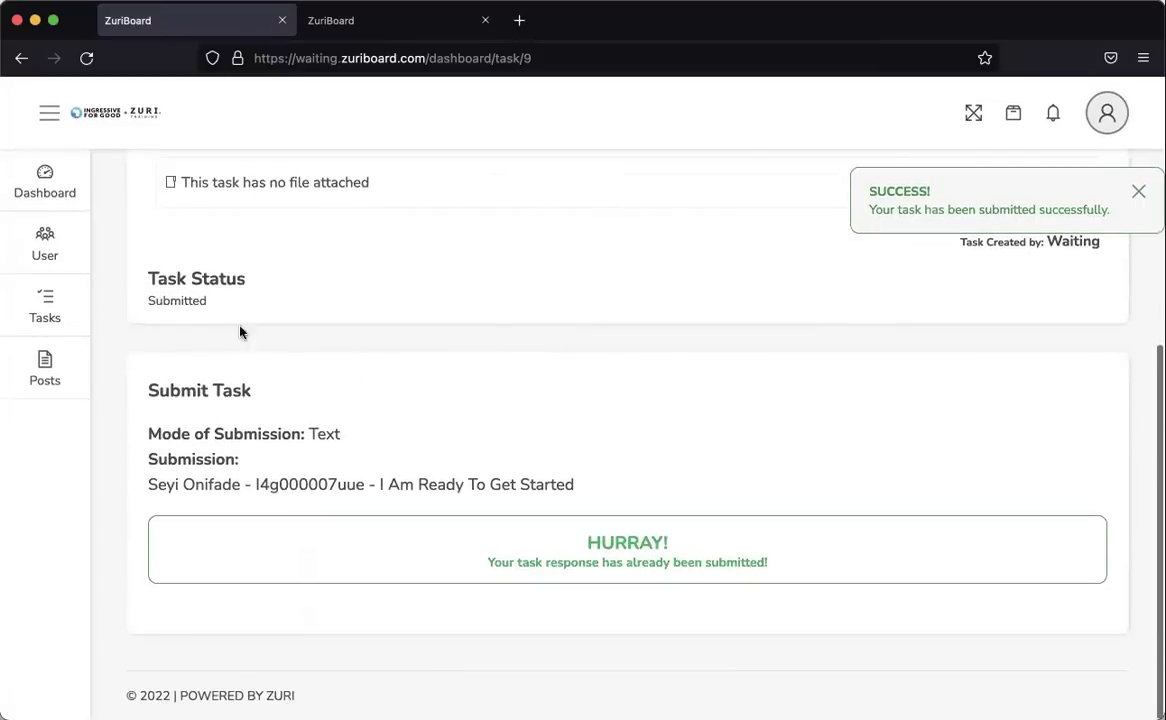
pyautogui.moveTo(140, 302); pyautogui.dragTo(208, 301)
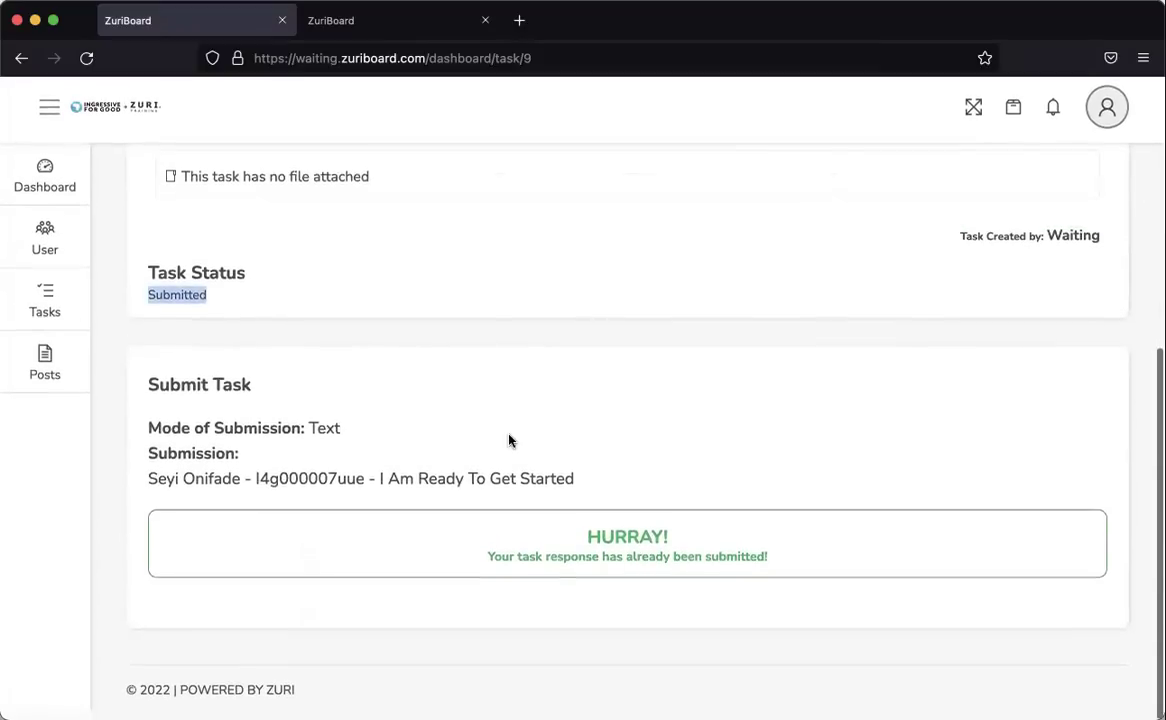
pyautogui.moveTo(150, 485); pyautogui.dragTo(611, 473)
pyautogui.scroll(5, 669, 289)
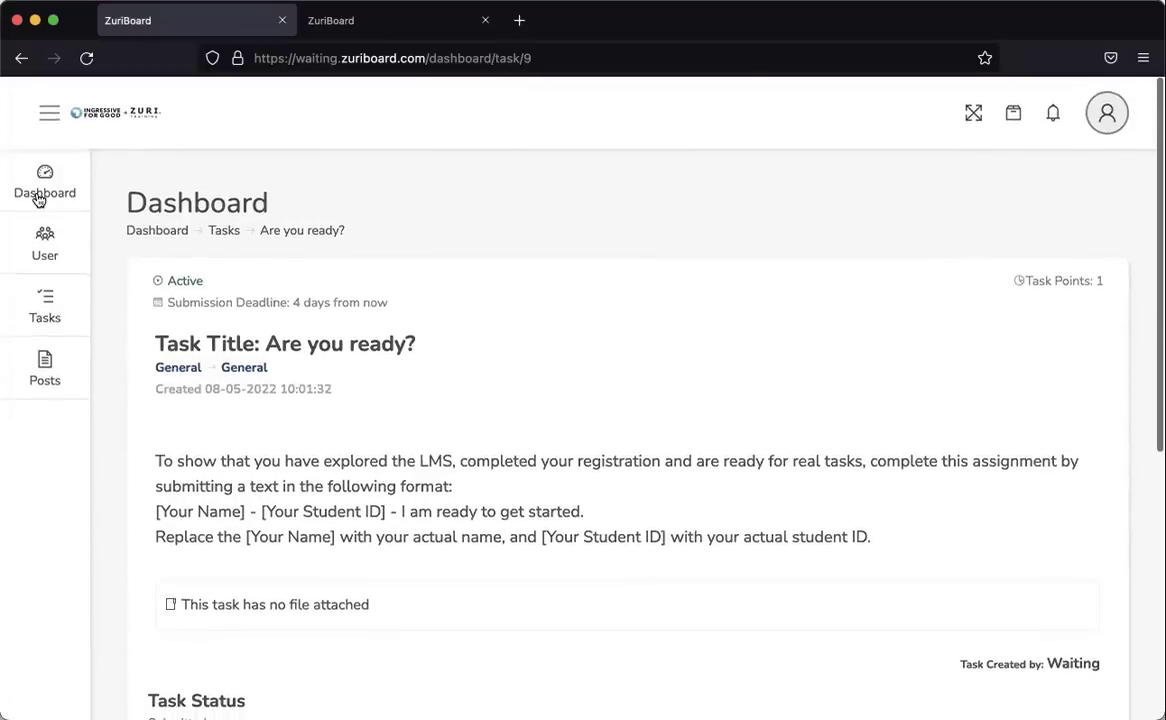
# Return to the dashboard and verify 'Are you ready?' shows Submitted with Total Points 0 / 1.
pyautogui.click(37, 195)
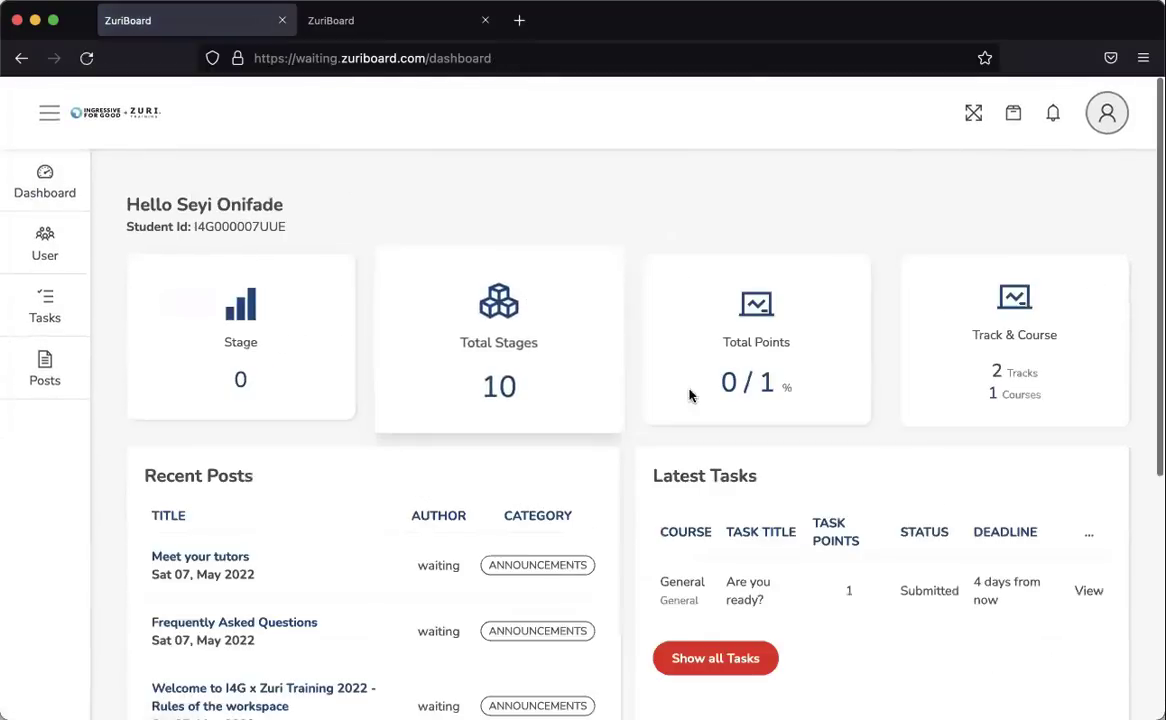
pyautogui.scroll(-3, 691, 420)
pyautogui.scroll(4, 874, 408)
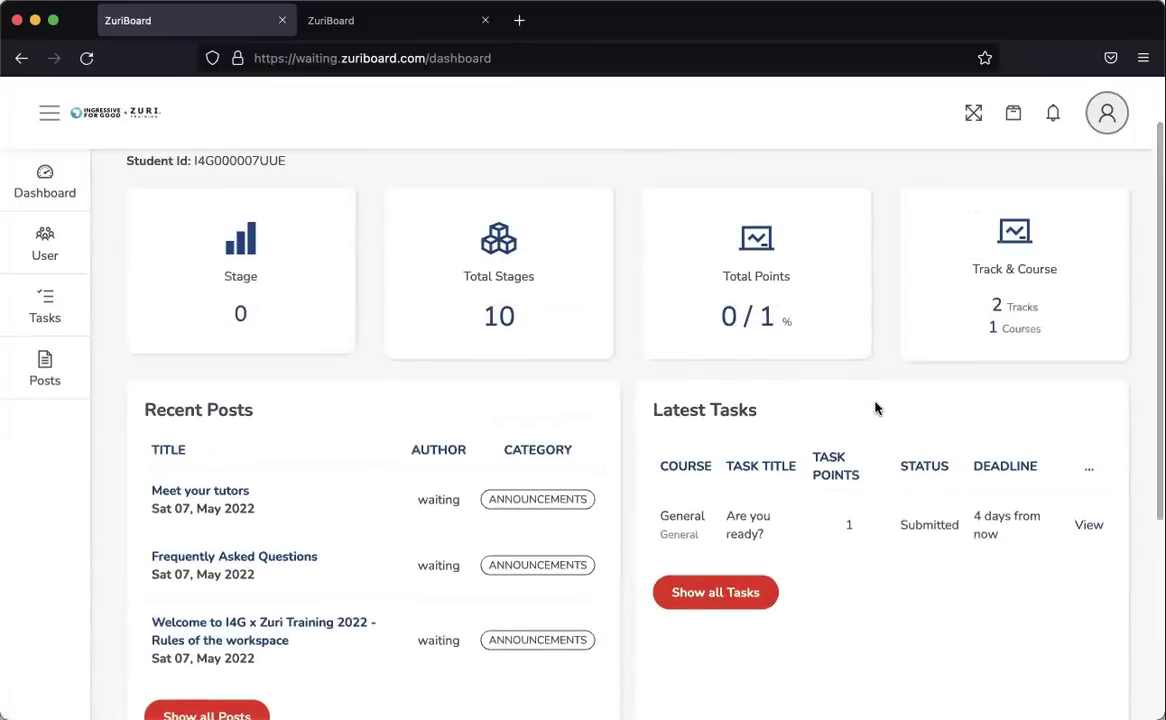
pyautogui.scroll(-2, 866, 450)
pyautogui.scroll(1, 800, 380)
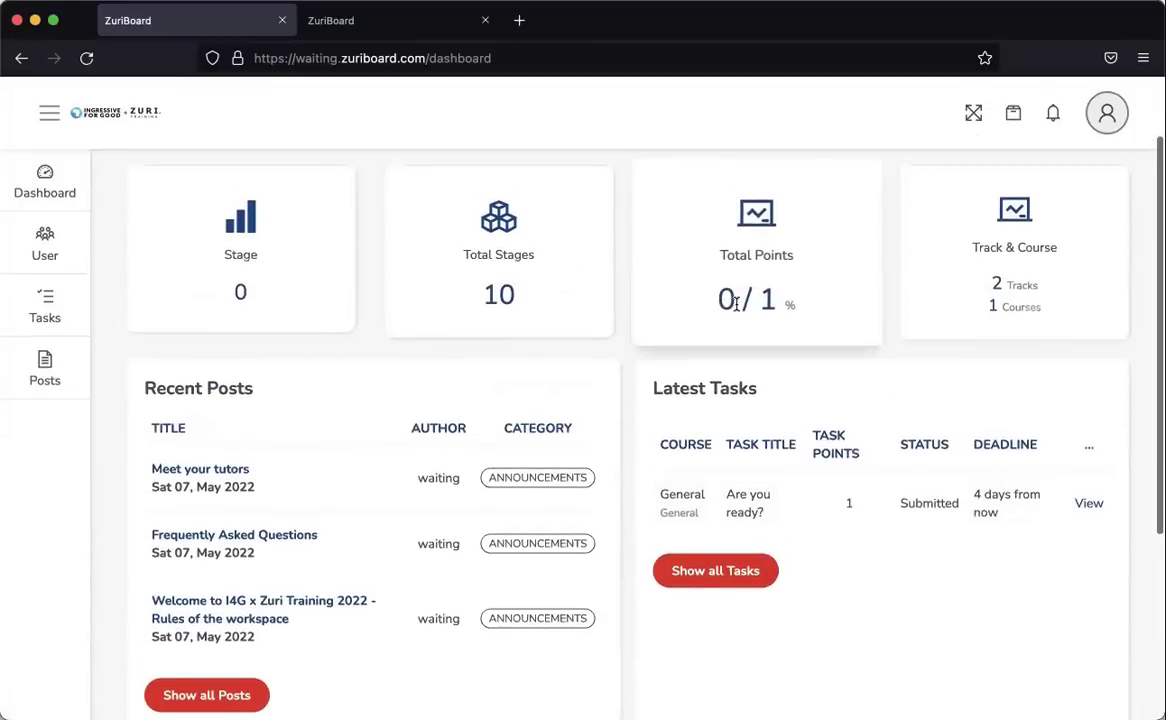
pyautogui.doubleClick(729, 299)
pyautogui.scroll(-5, 898, 510)
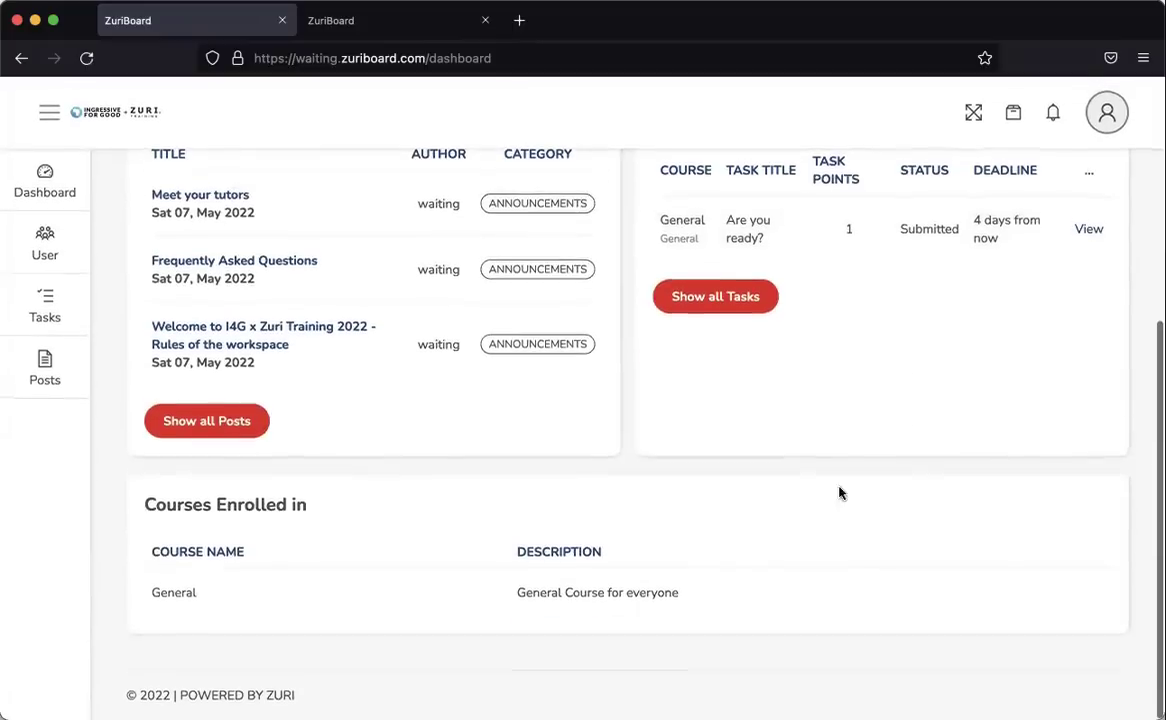
pyautogui.scroll(3, 820, 470)
pyautogui.scroll(3, 801, 446)
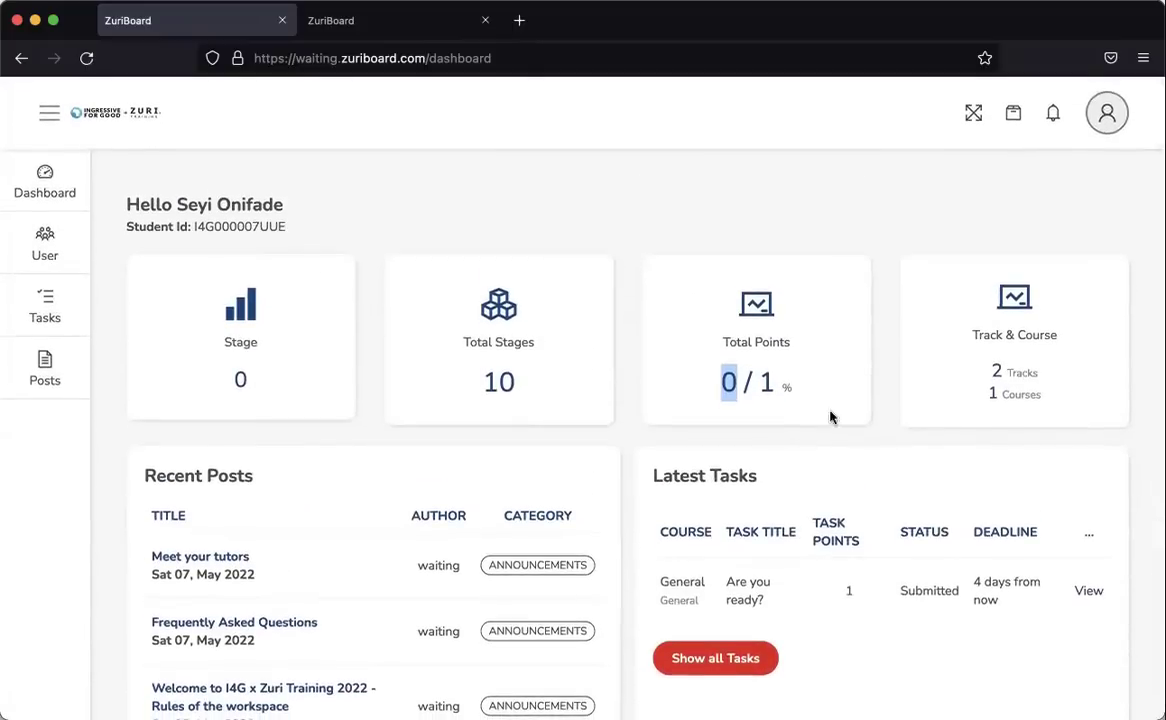
pyautogui.click(844, 213)
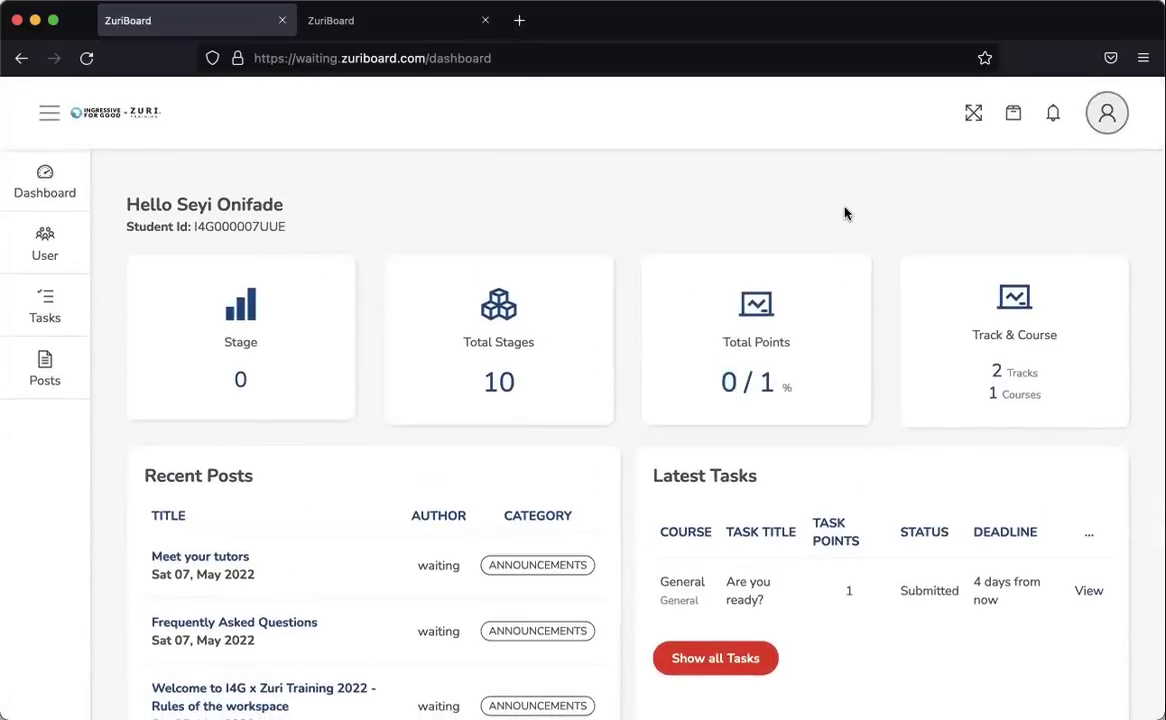